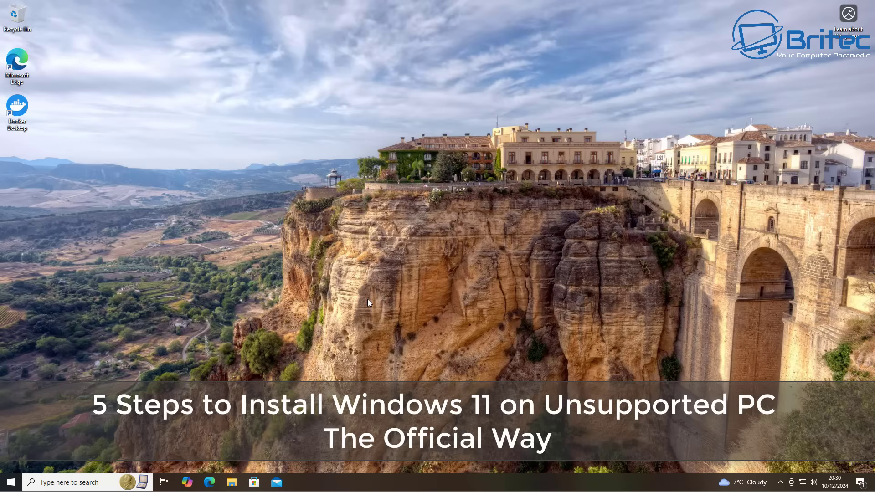
Check for Windows updates in the Update & Security settings, then close Settings.
{"action": "left_click", "coordinate": [10, 482]}
{"action": "left_click", "coordinate": [12, 440]}
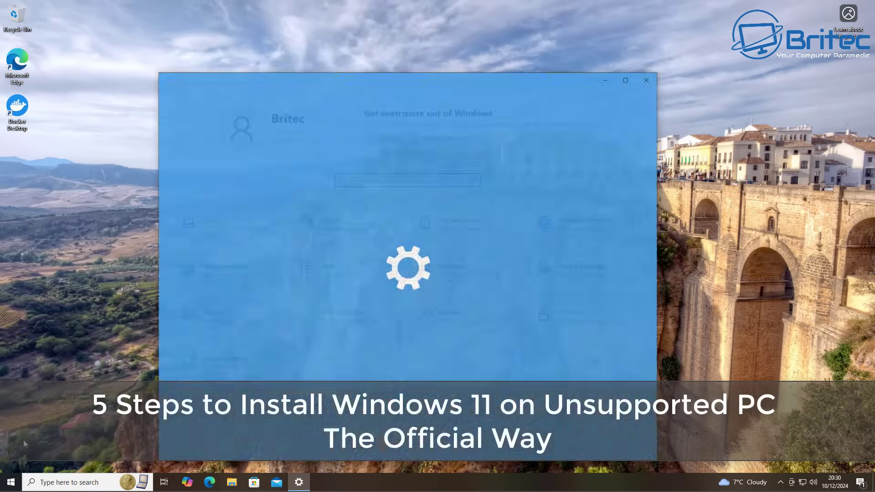
{"action": "left_click", "coordinate": [270, 362]}
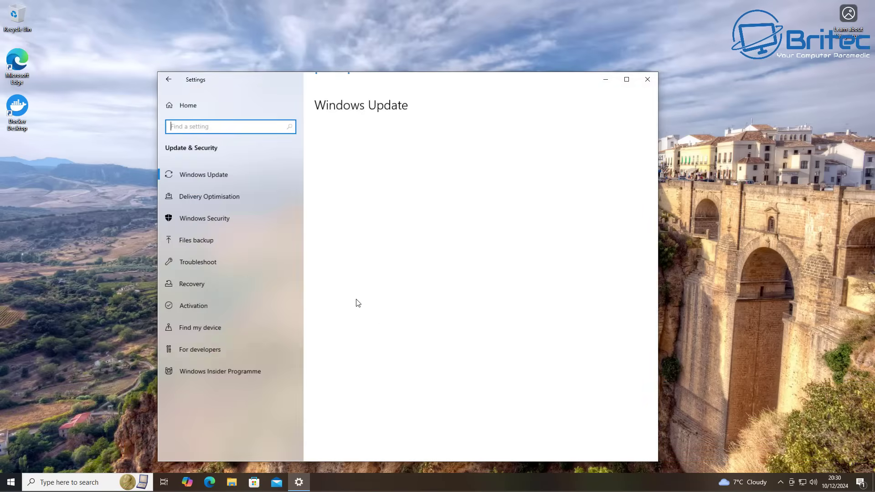
{"action": "left_click", "coordinate": [358, 159]}
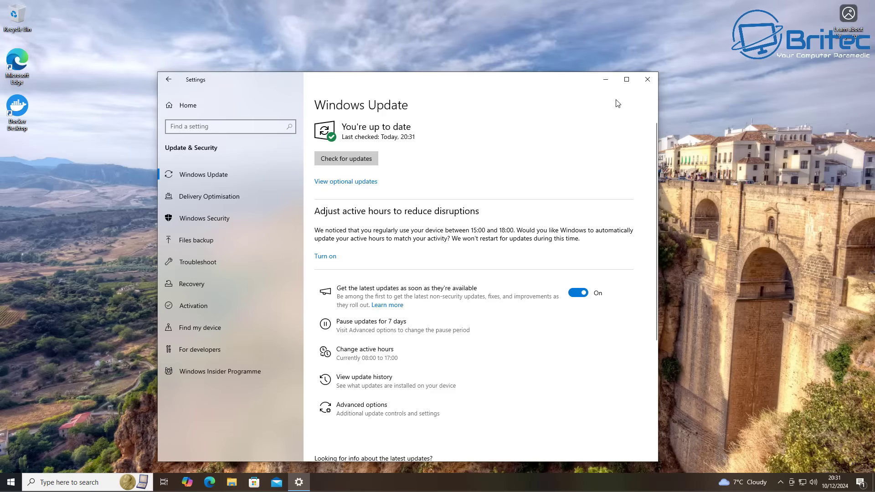
{"action": "left_click", "coordinate": [648, 77]}
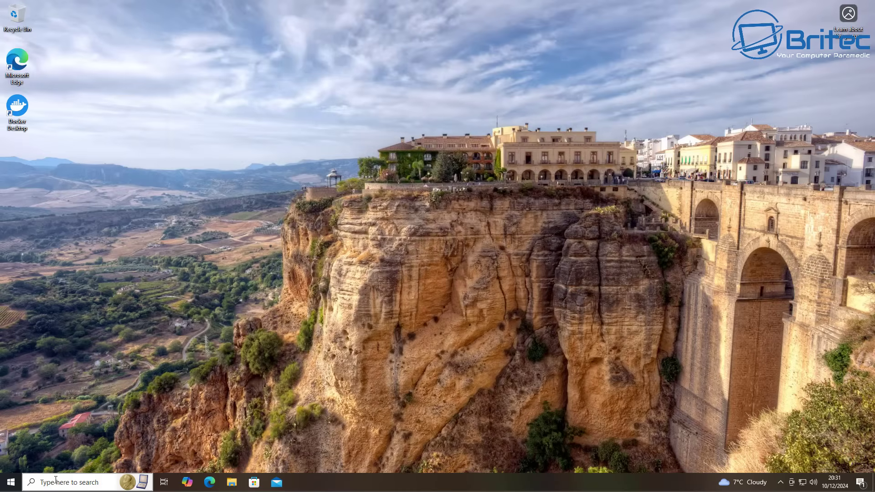
Run winver to view the installed Windows version and build, then dismiss the version information.
{"action": "left_click", "coordinate": [48, 482]}
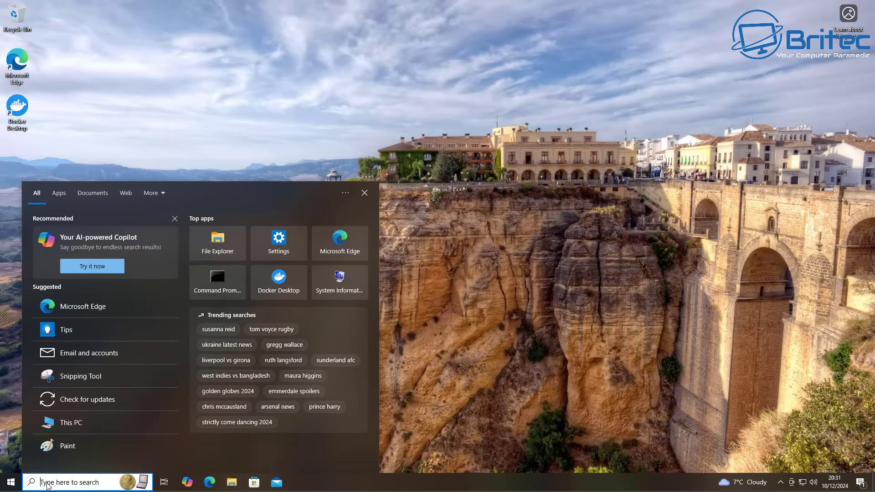
{"action": "type", "text": "winver"}
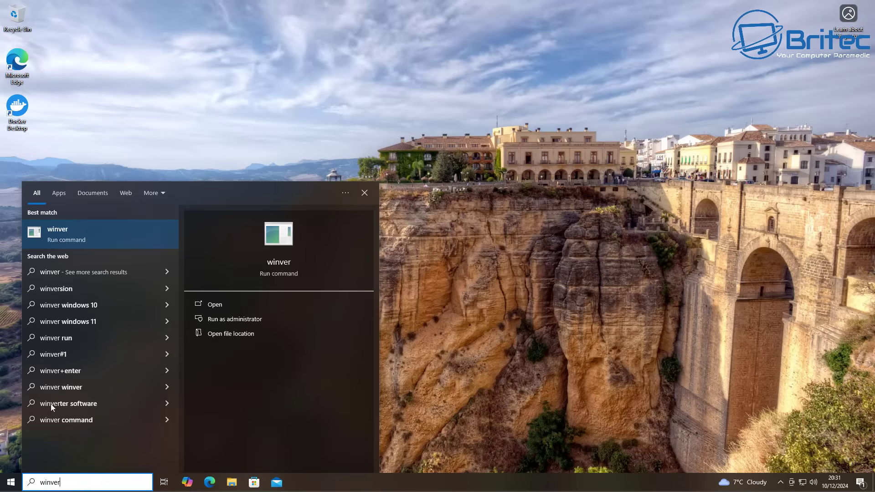
{"action": "left_click", "coordinate": [61, 234]}
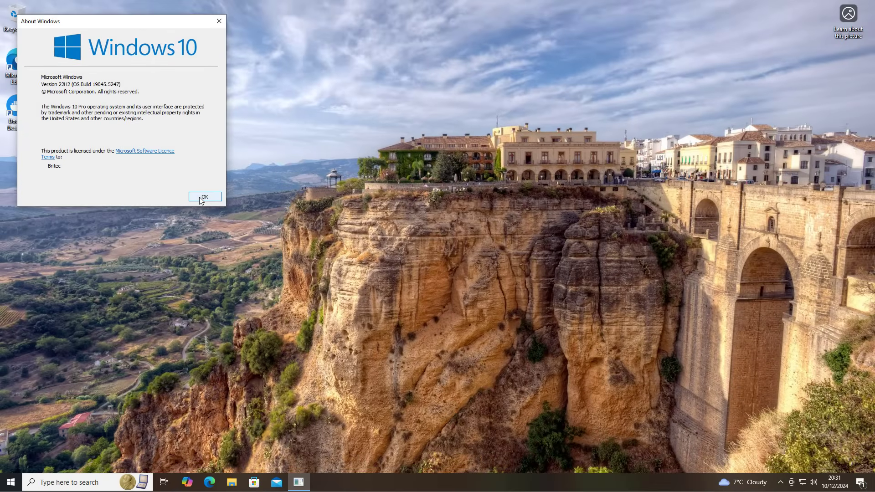
{"action": "left_click", "coordinate": [199, 197]}
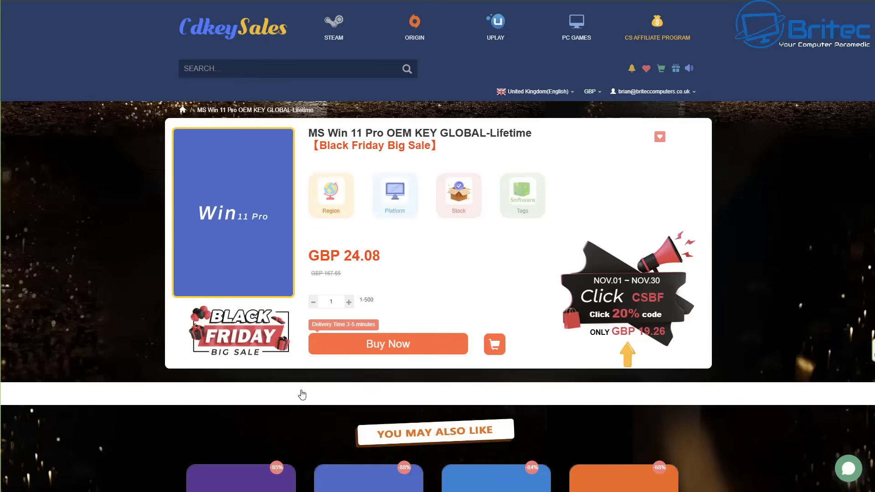
Order one MS Win 11 Pro OEM KEY GLOBAL-Lifetime from CdkeySales with promotion code BR09 applied.
{"action": "left_click", "coordinate": [388, 344]}
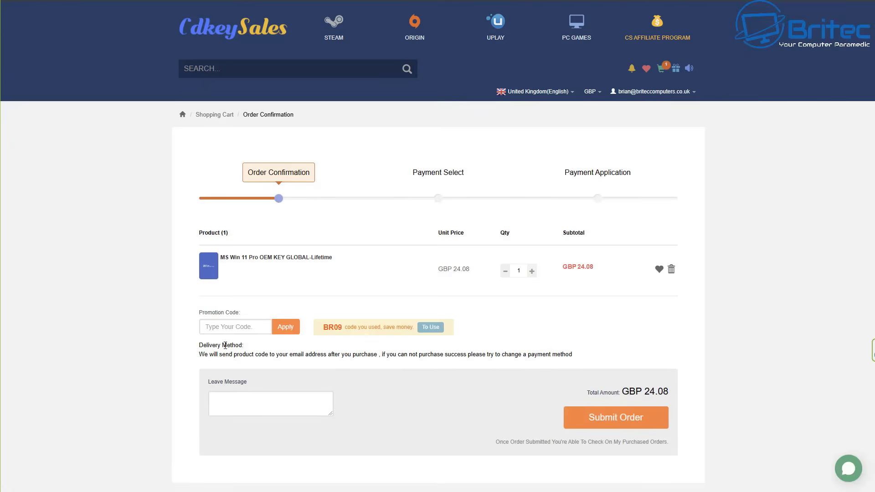
{"action": "left_click", "coordinate": [223, 328]}
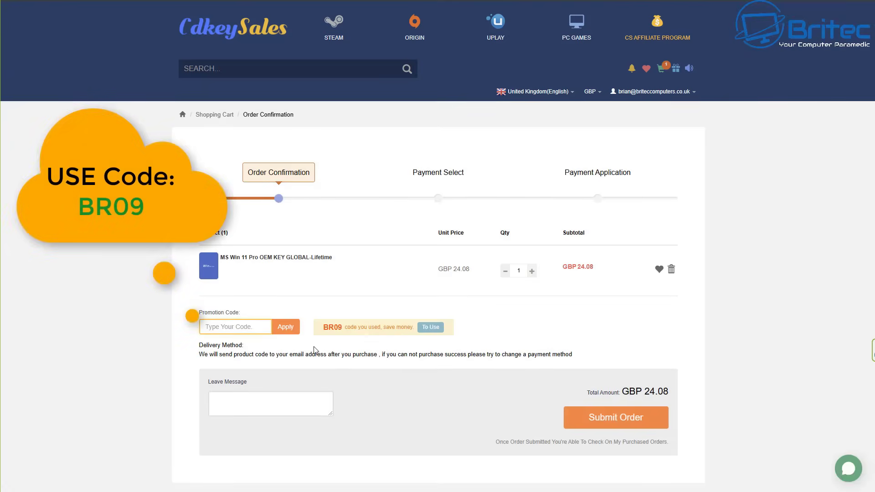
{"action": "type", "text": "BR09"}
{"action": "left_click", "coordinate": [285, 327]}
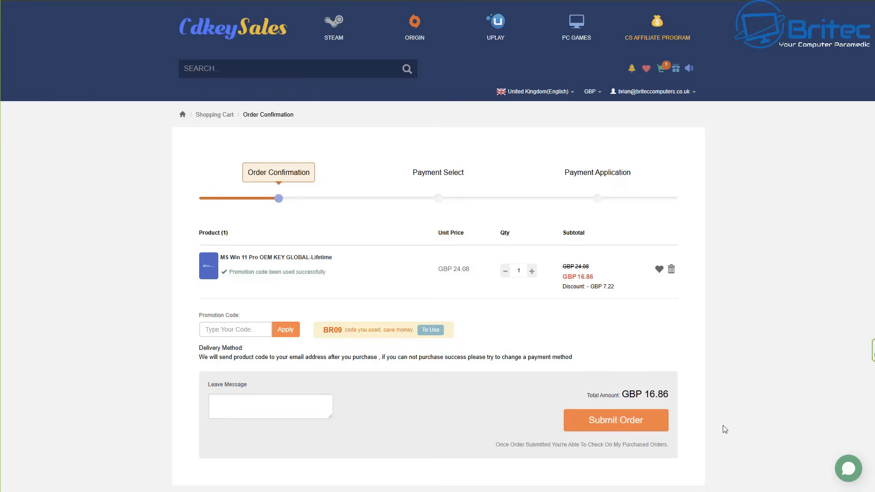
{"action": "left_click", "coordinate": [621, 423]}
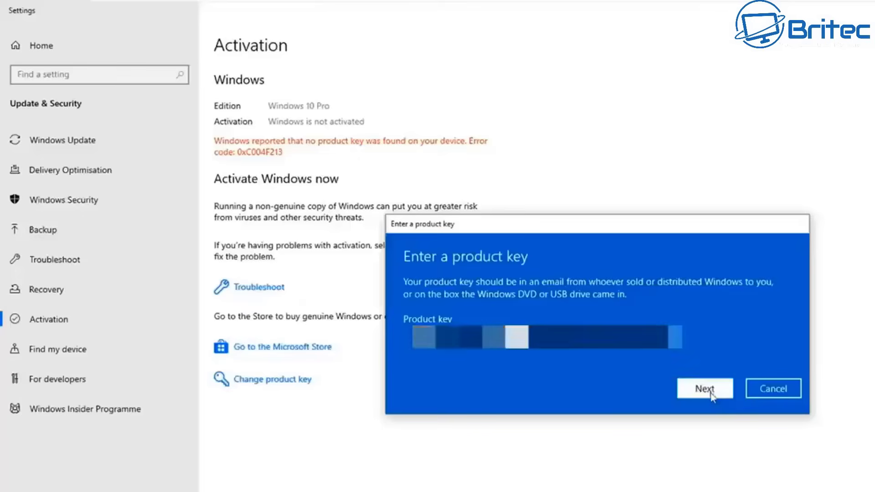
Submit the entered product key in the Windows activation settings and proceed with activation.
{"action": "left_click", "coordinate": [708, 335]}
{"action": "left_click", "coordinate": [709, 362]}
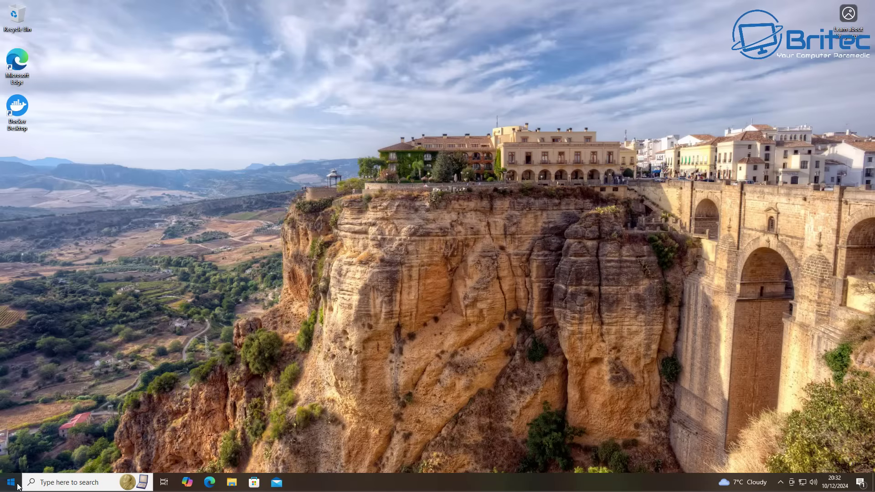
Reopen Windows Update in Settings, run another check for available updates, and close the window.
{"action": "key", "text": "super"}
{"action": "left_click", "coordinate": [12, 445]}
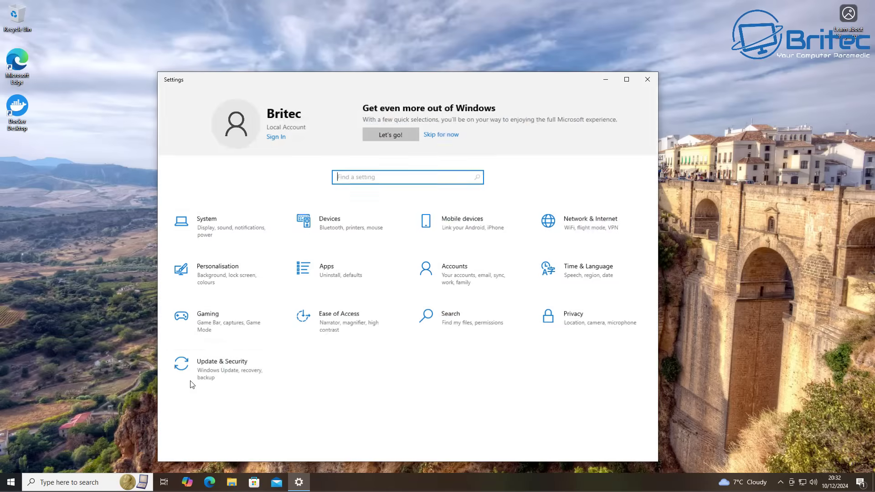
{"action": "left_click", "coordinate": [214, 382]}
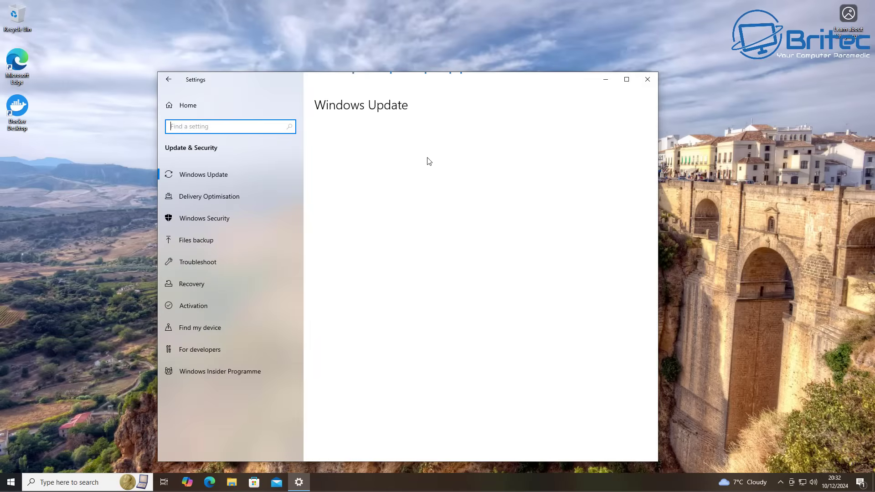
{"action": "left_click", "coordinate": [345, 156]}
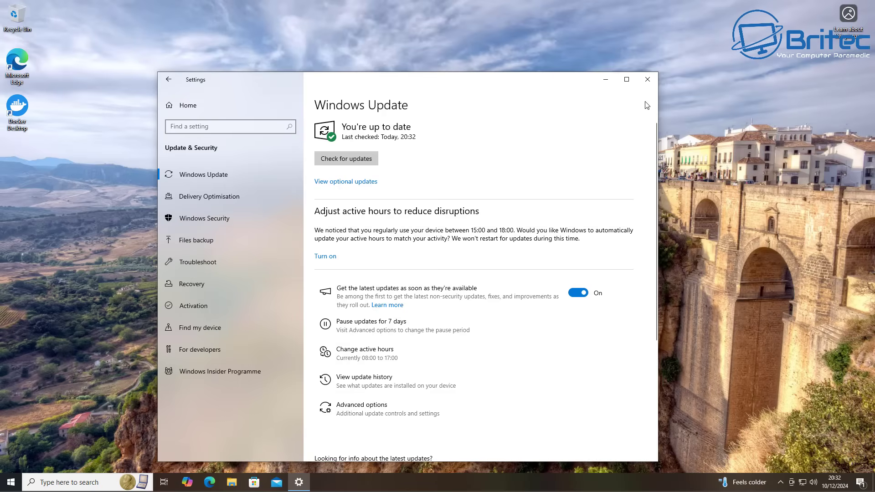
{"action": "left_click", "coordinate": [645, 81]}
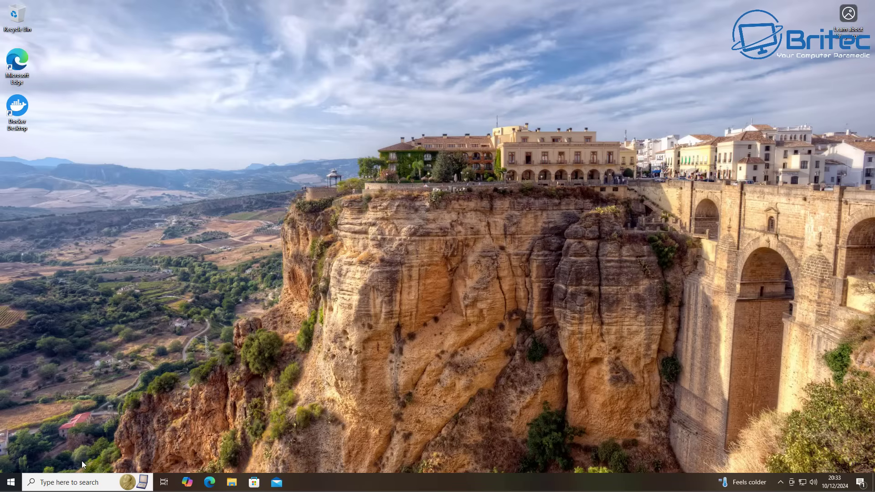
Run tpm.msc to examine whether the computer has a compatible Trusted Platform Module.
{"action": "right_click", "coordinate": [8, 486]}
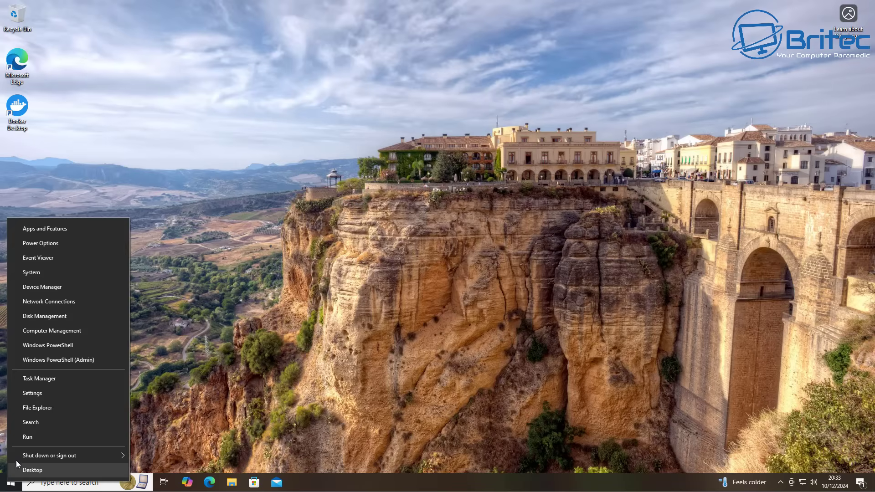
{"action": "left_click", "coordinate": [30, 437]}
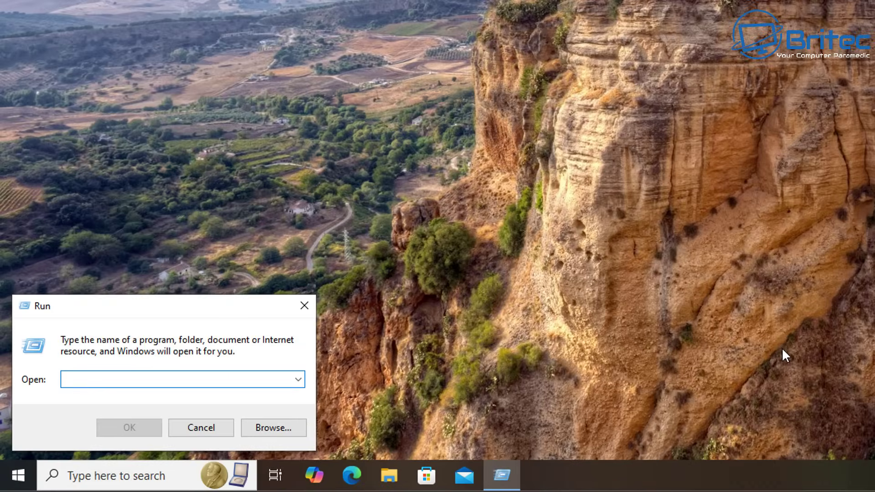
{"action": "type", "text": "tpm"}
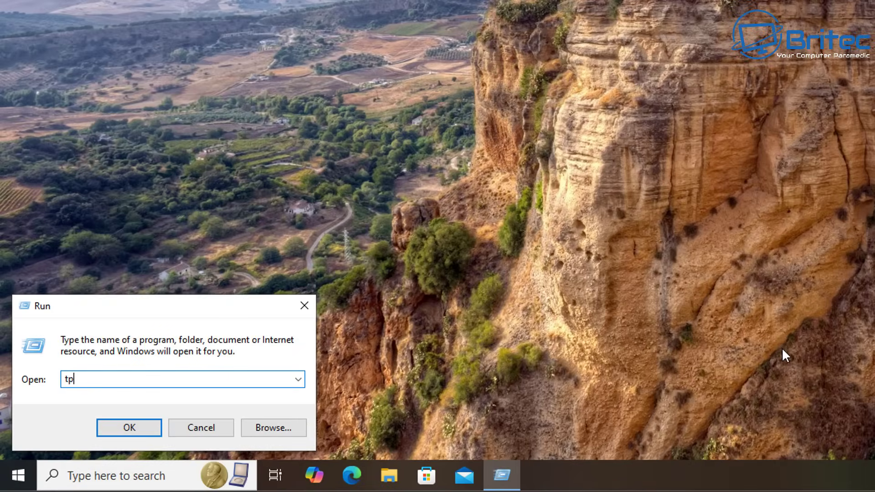
{"action": "type", "text": ".msc"}
{"action": "key", "text": "Return"}
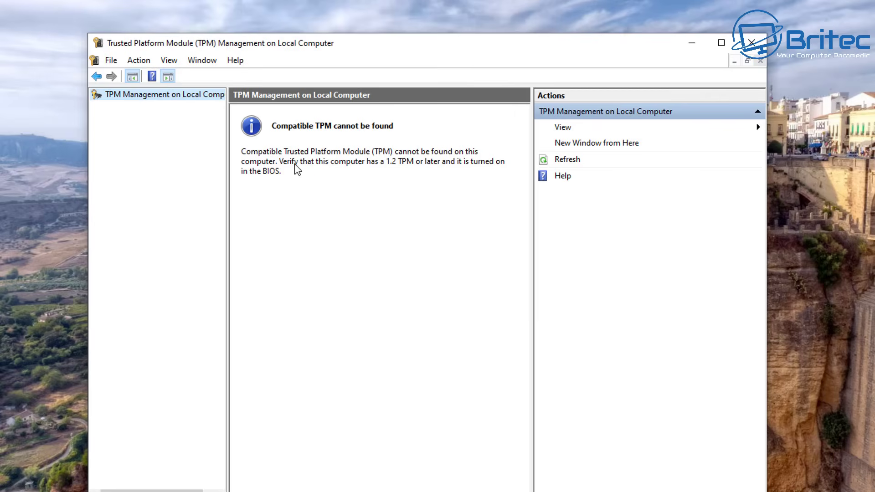
{"action": "left_click_drag", "start_coordinate": [378, 46], "coordinate": [385, 48]}
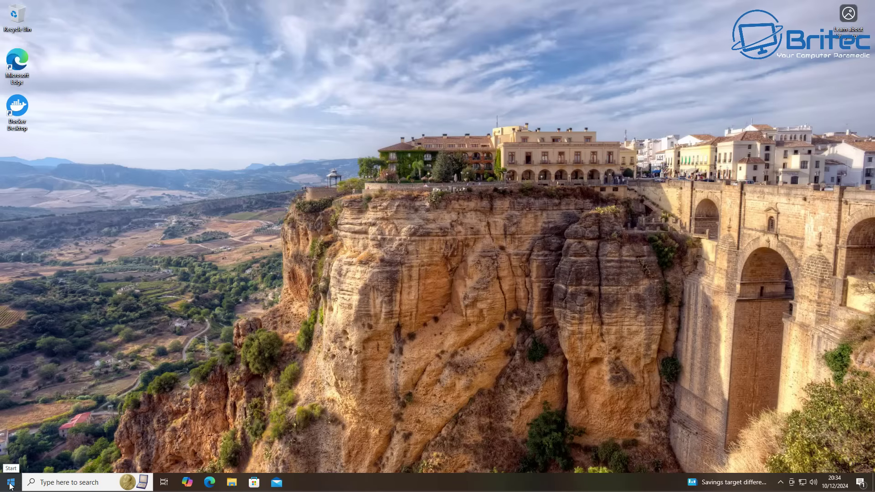
Open Command Prompt as administrator, allow it to make changes, and reposition its window on the desktop.
{"action": "left_click", "coordinate": [43, 482]}
{"action": "type", "text": "cmd"}
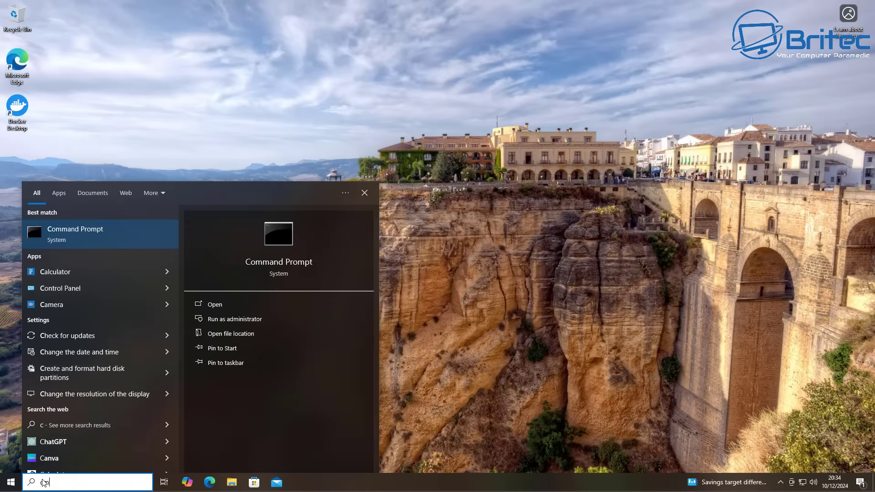
{"action": "left_click", "coordinate": [227, 319]}
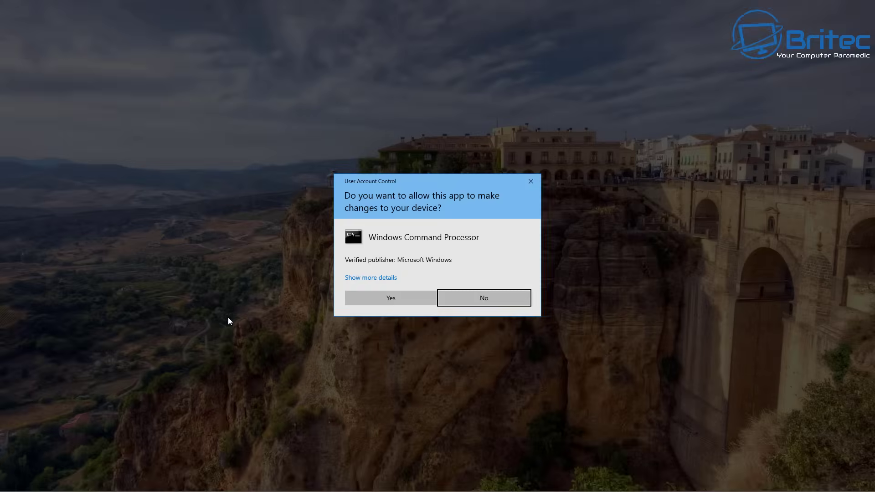
{"action": "left_click", "coordinate": [381, 301]}
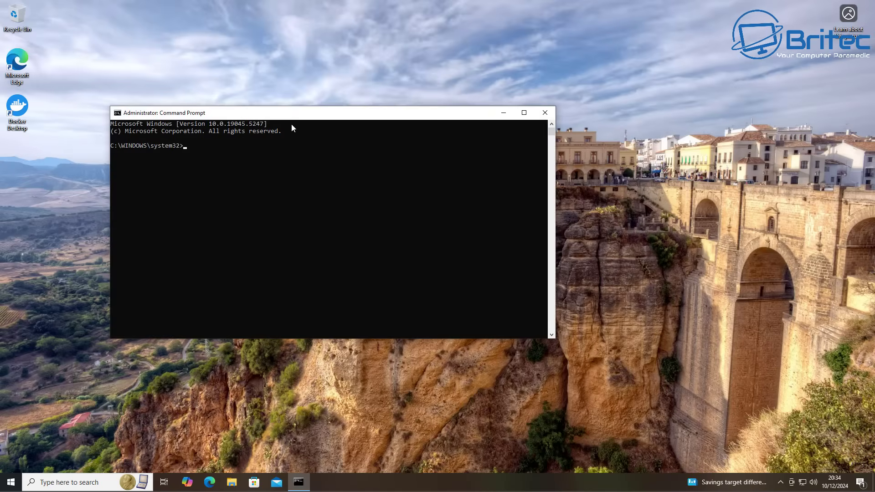
{"action": "left_click_drag", "start_coordinate": [291, 122], "coordinate": [375, 122]}
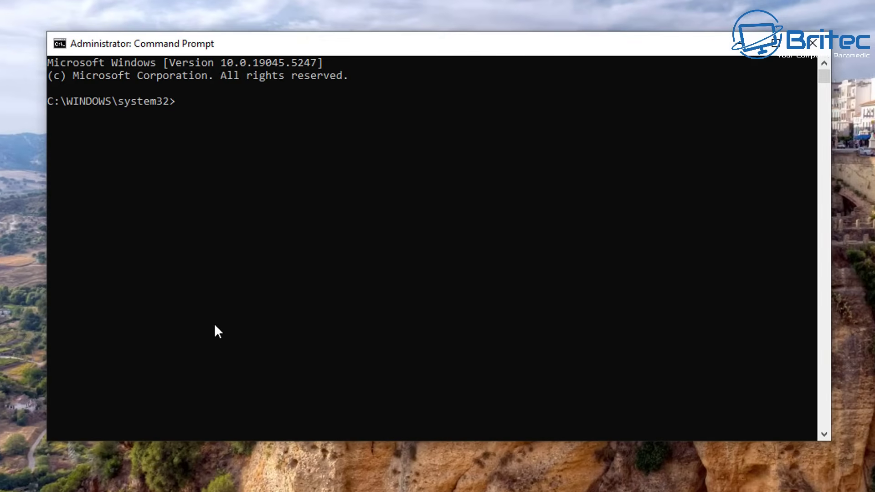
Run dism /online /get-intl to examine the system's international language settings, then close Command Prompt.
{"action": "type", "text": "dism /online /g"}
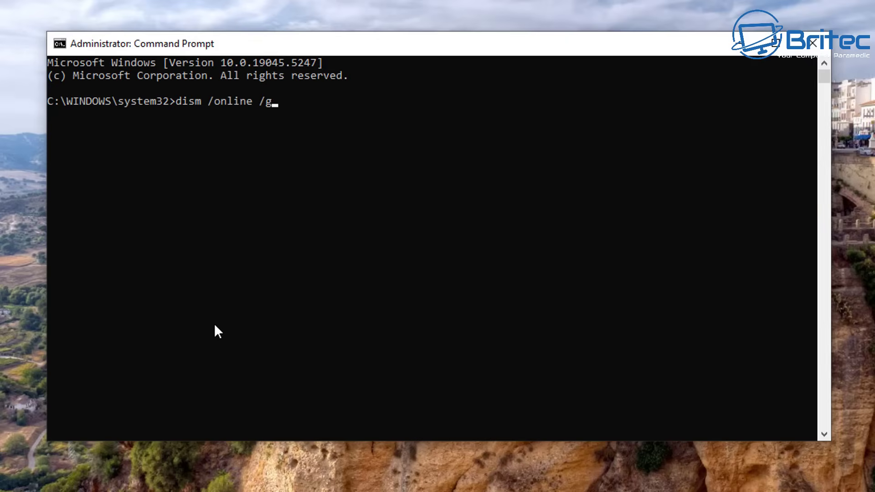
{"action": "type", "text": "et-intl"}
{"action": "key", "text": "Return"}
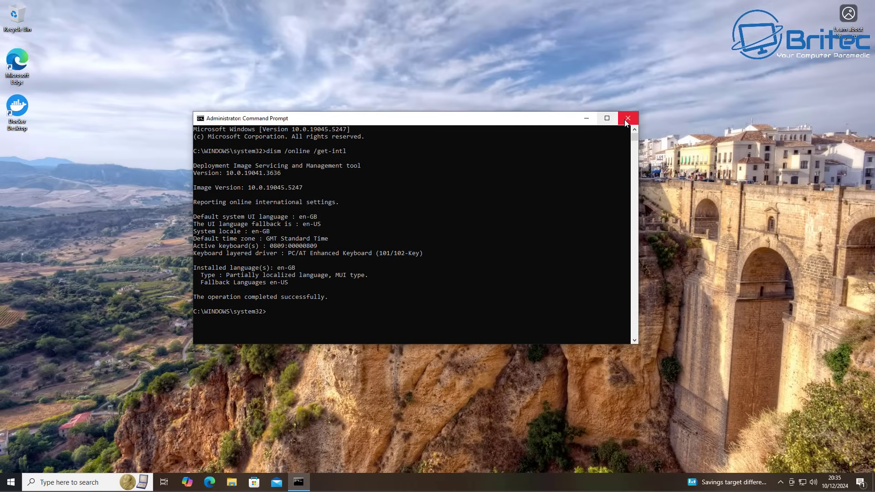
{"action": "left_click", "coordinate": [634, 115]}
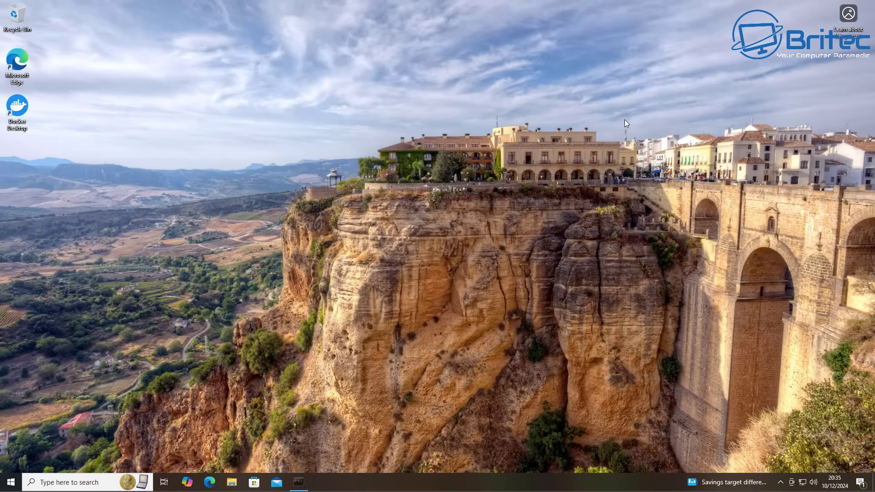
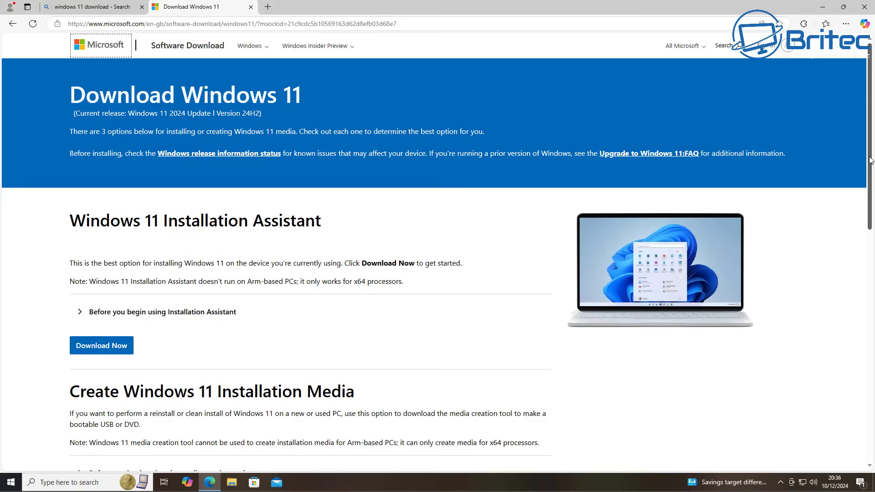
Choose the Windows 11 (multi-edition ISO for x64 devices) disk image on the Download Windows 11 page and submit the download request.
{"action": "middle_click", "coordinate": [830, 217]}
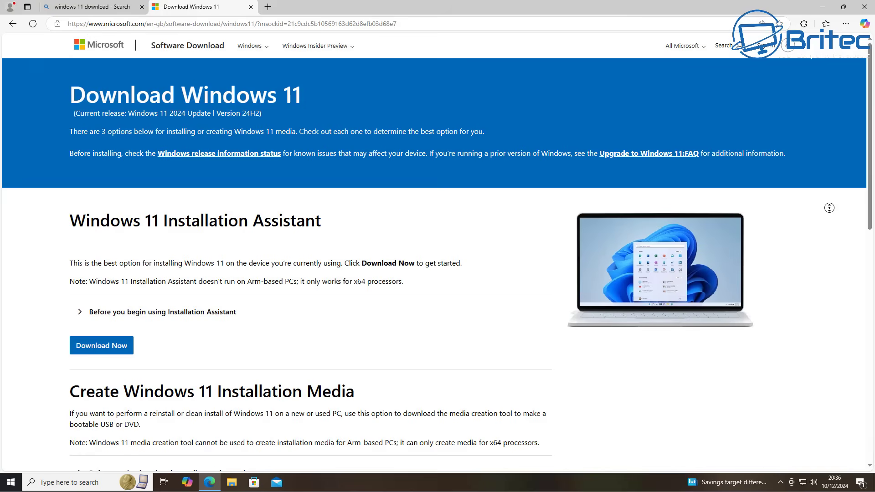
{"action": "scroll", "coordinate": [830, 217], "scroll_direction": "down", "scroll_amount": 2}
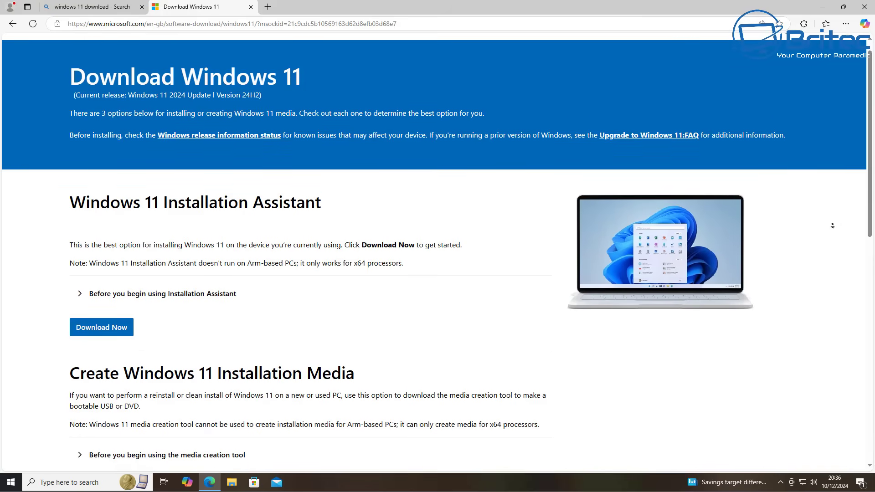
{"action": "scroll", "coordinate": [832, 226], "scroll_direction": "down", "scroll_amount": 3}
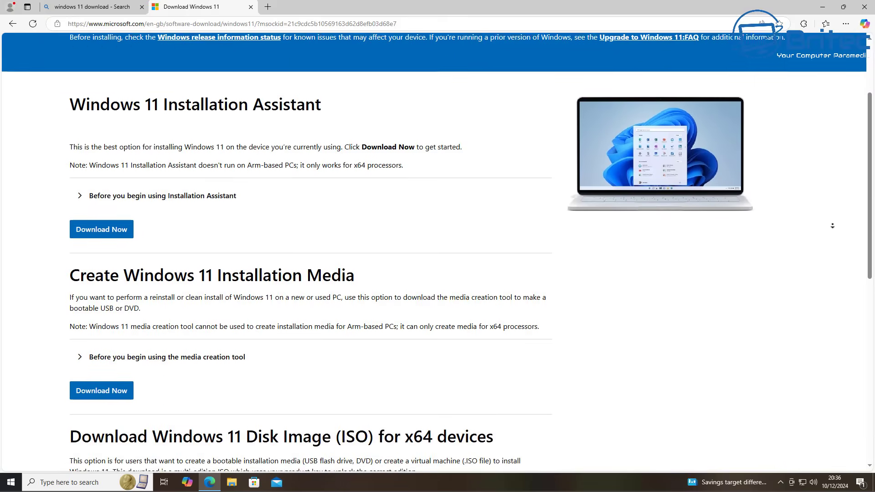
{"action": "scroll", "coordinate": [832, 225], "scroll_direction": "down", "scroll_amount": 3}
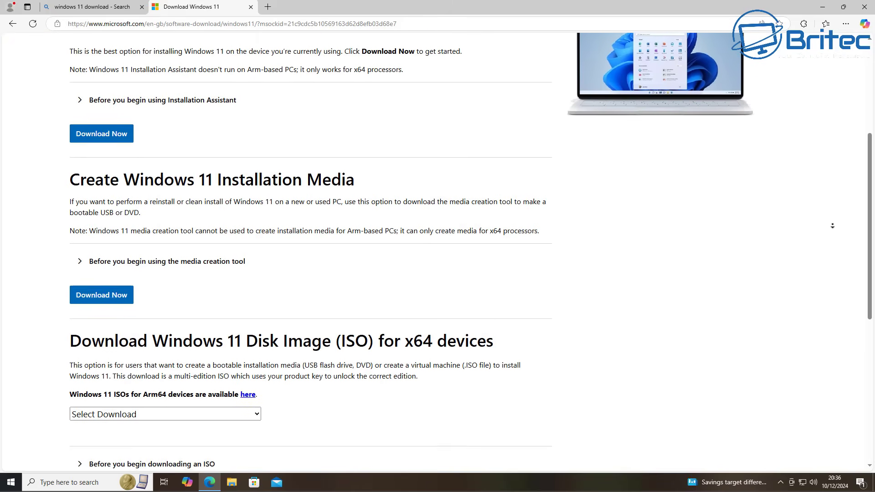
{"action": "scroll", "coordinate": [832, 225], "scroll_direction": "down", "scroll_amount": 3}
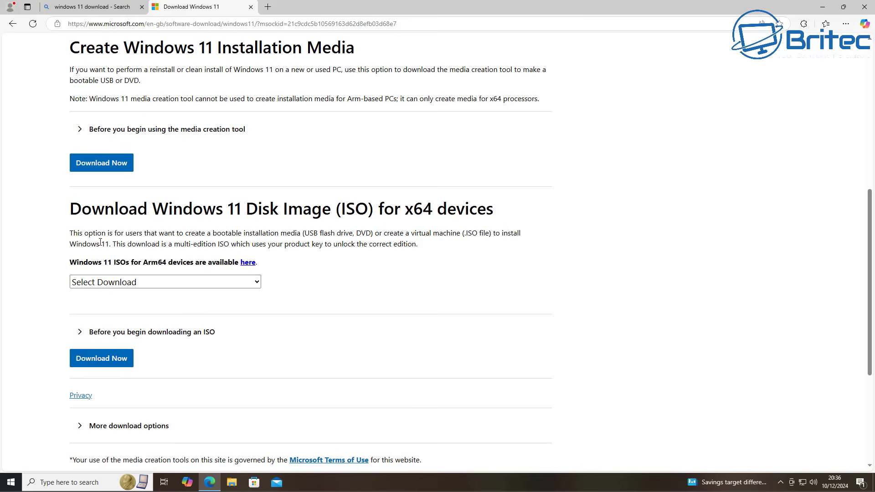
{"action": "left_click", "coordinate": [245, 284]}
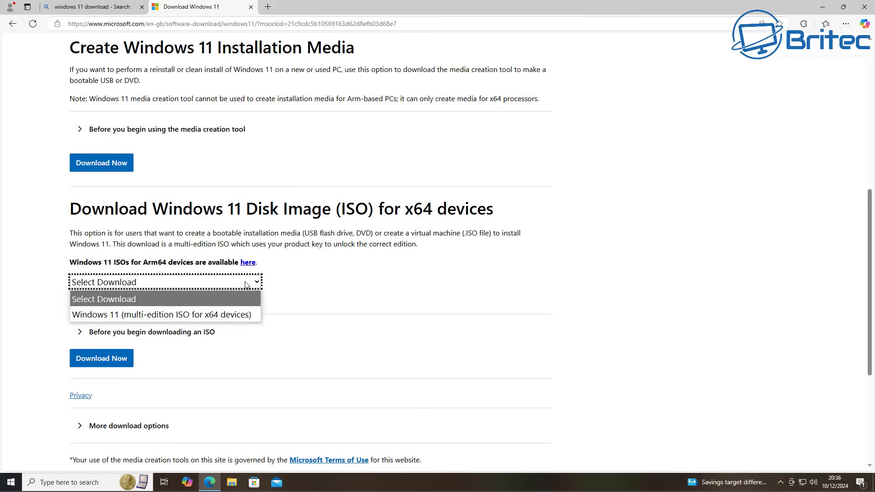
{"action": "left_click", "coordinate": [213, 315]}
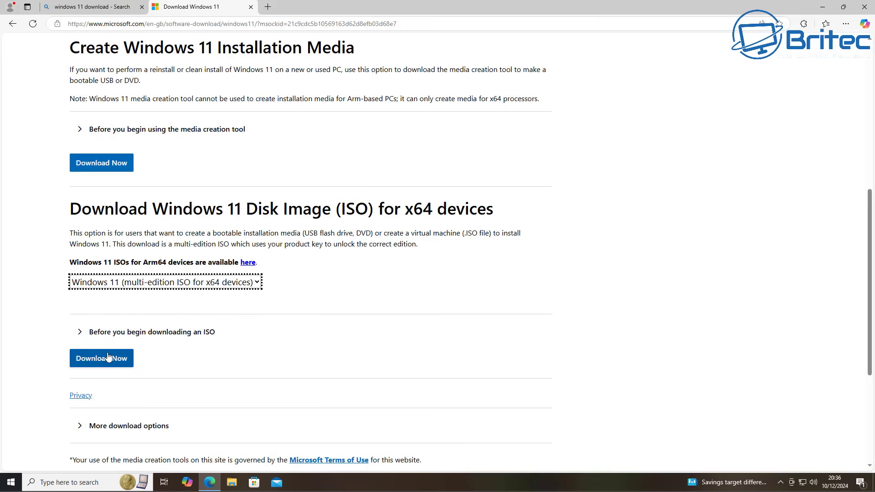
{"action": "left_click", "coordinate": [83, 334]}
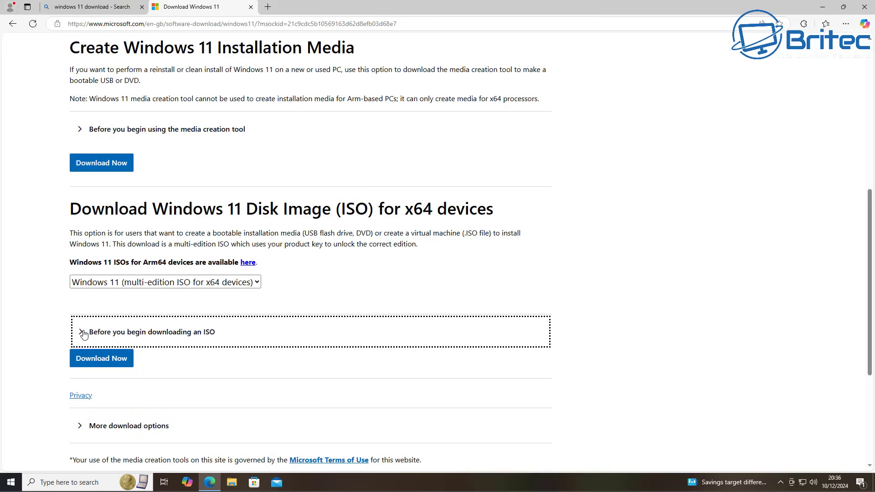
{"action": "left_click", "coordinate": [82, 334]}
{"action": "left_click", "coordinate": [117, 358]}
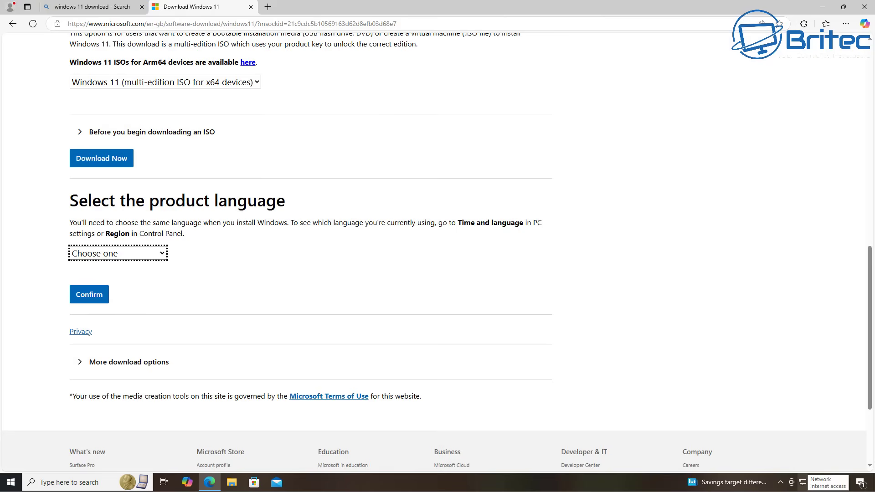
Set the product language to English (United States) and confirm it.
{"action": "left_click", "coordinate": [163, 255]}
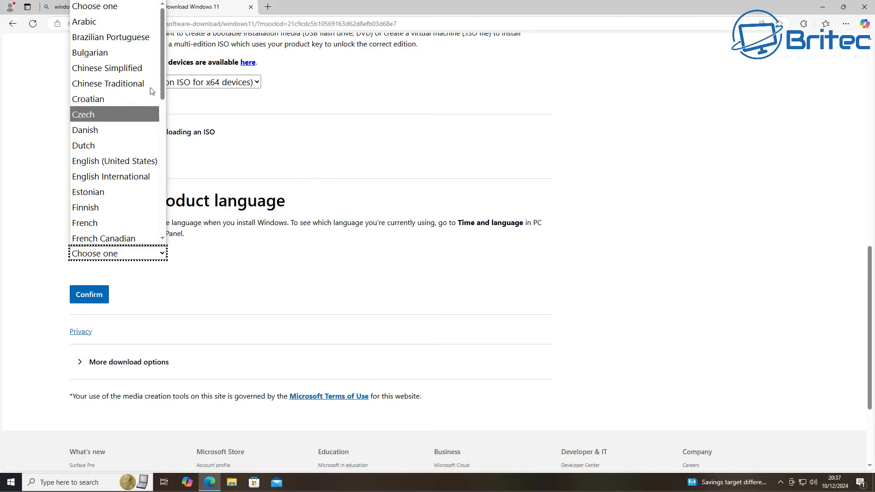
{"action": "mouse_move", "coordinate": [162, 61]}
{"action": "left_mouse_down"}
{"action": "mouse_move", "coordinate": [166, 213]}
{"action": "mouse_move", "coordinate": [173, 73]}
{"action": "left_mouse_up"}
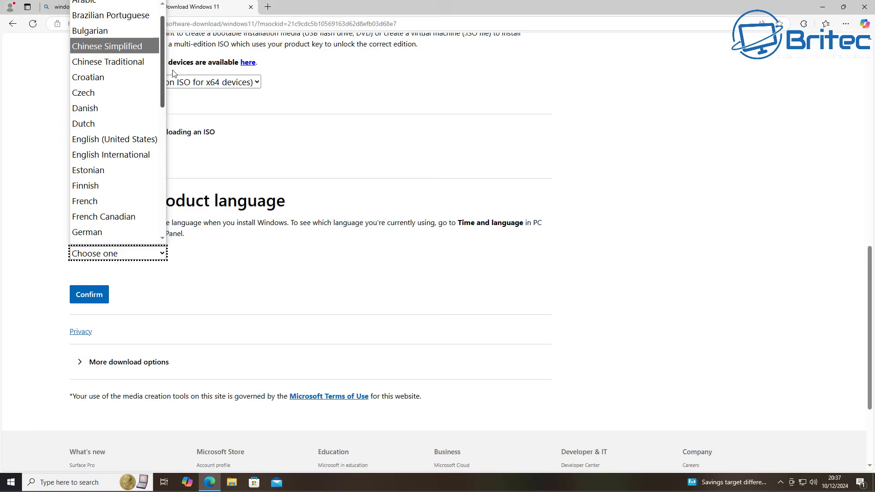
{"action": "left_click", "coordinate": [129, 140]}
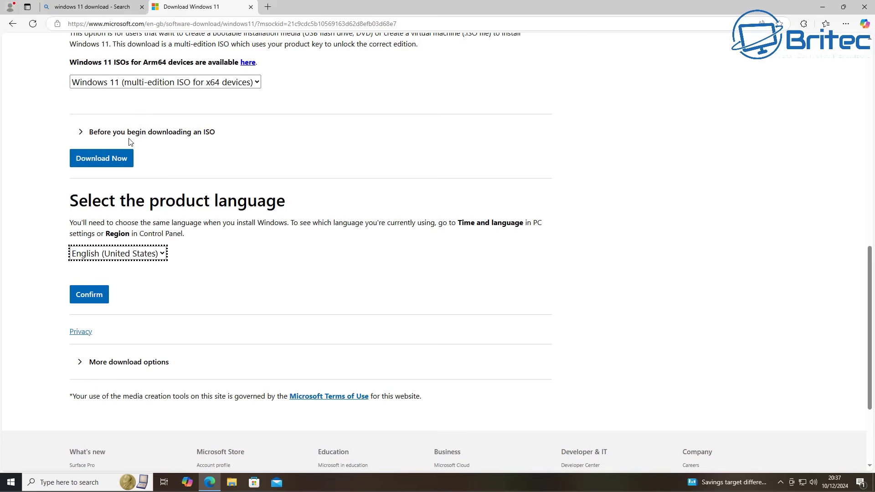
{"action": "left_click", "coordinate": [86, 297]}
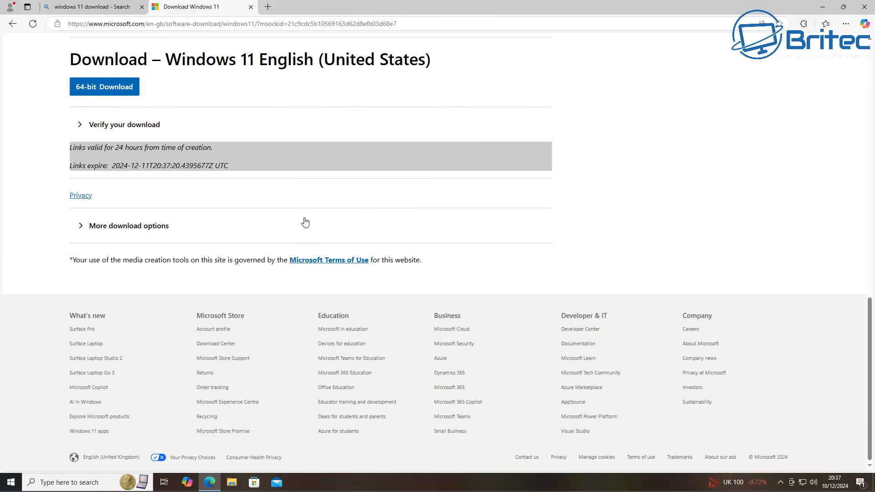
Download the 64-bit Windows 11 English ISO, then close the browser.
{"action": "left_click", "coordinate": [126, 93]}
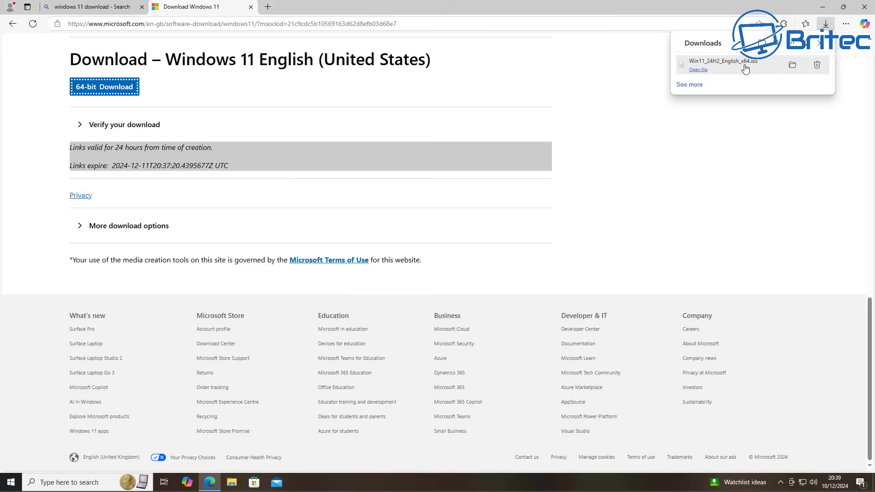
{"action": "left_click", "coordinate": [863, 9]}
{"action": "left_click", "coordinate": [863, 8]}
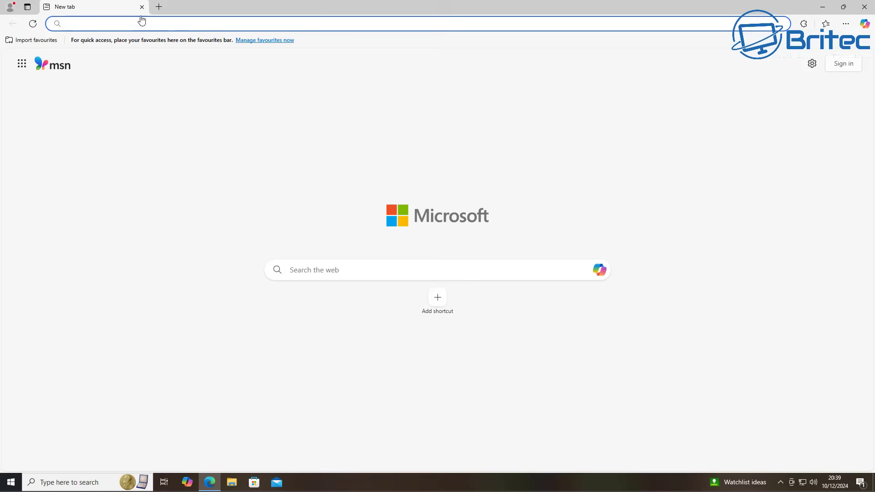
Search the web for ways to install windows 11 in a new browser window.
{"action": "left_click", "coordinate": [119, 21]}
{"action": "type", "text": "w"}
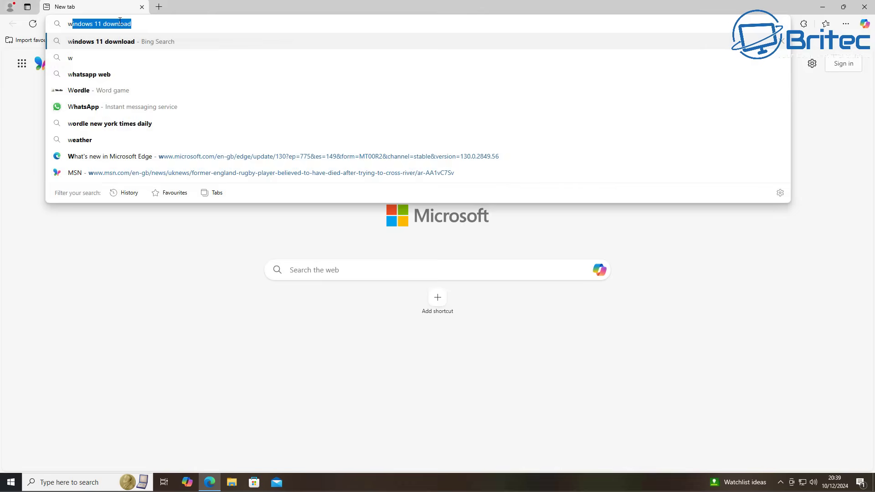
{"action": "type", "text": "ays to install"}
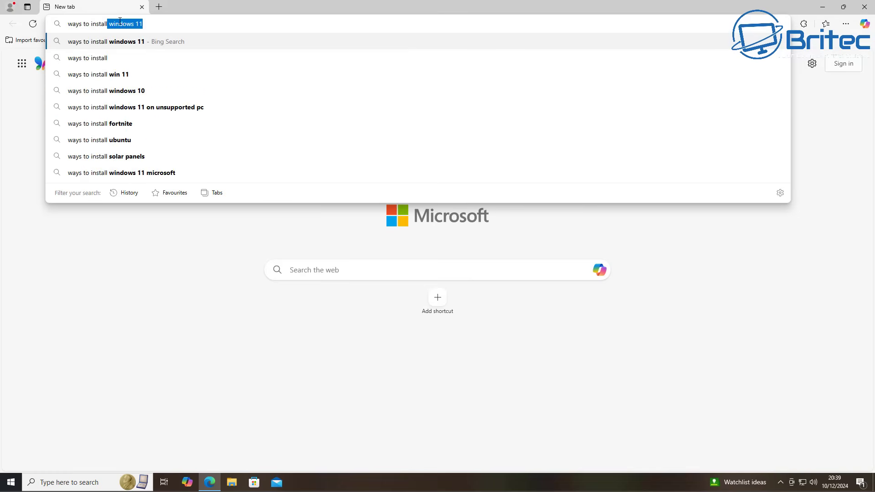
{"action": "key", "text": "Return"}
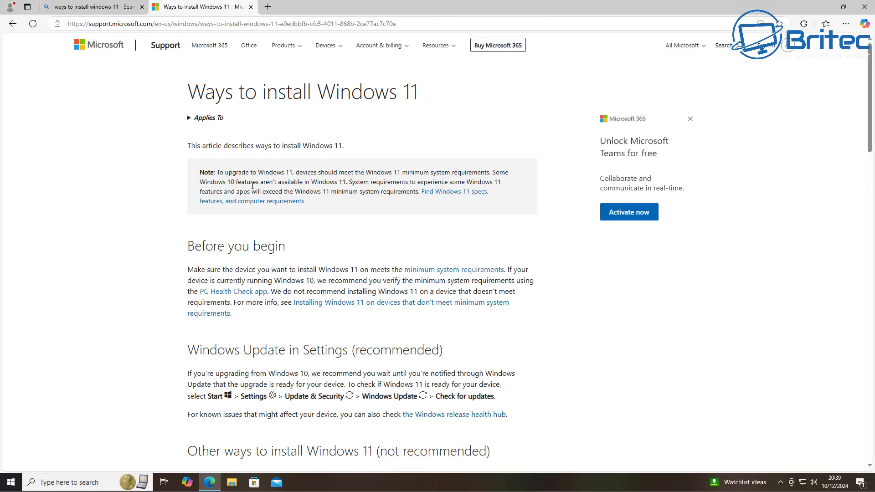
Open the Windows 11 specs page from the support article, examine the system requirements including the TPM entry, and close its tab.
{"action": "left_click", "coordinate": [466, 194]}
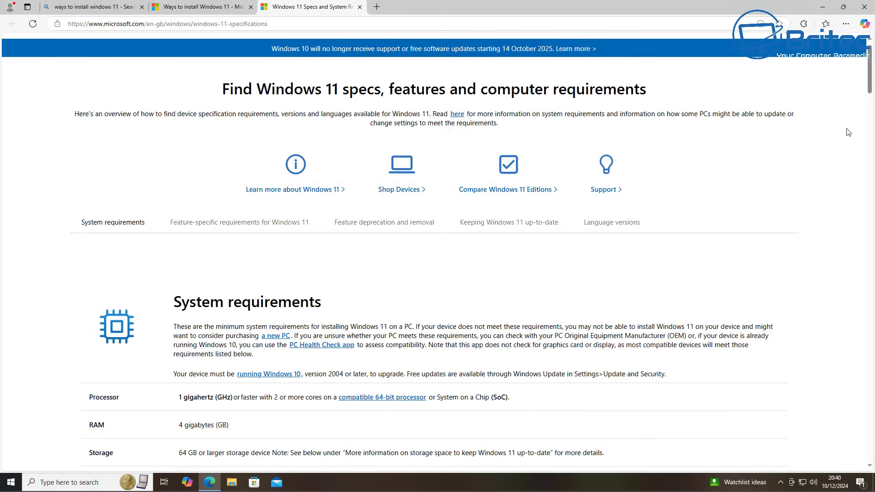
{"action": "middle_click", "coordinate": [844, 144]}
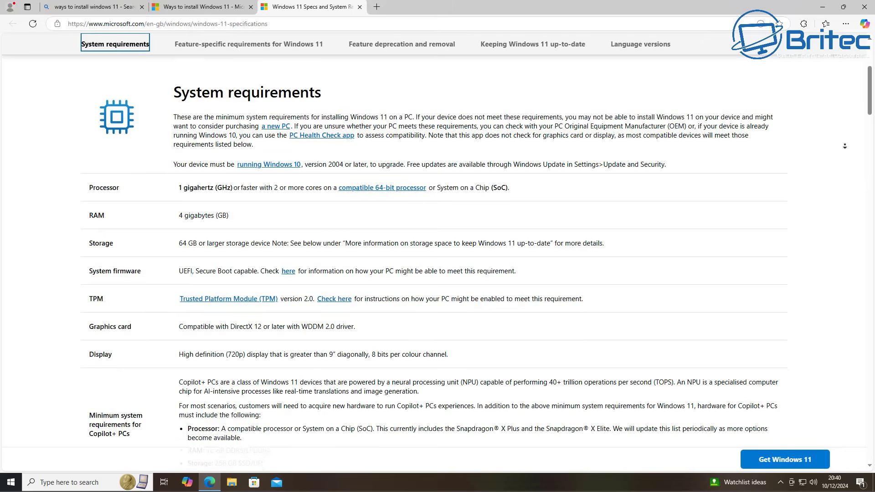
{"action": "left_click", "coordinate": [366, 152]}
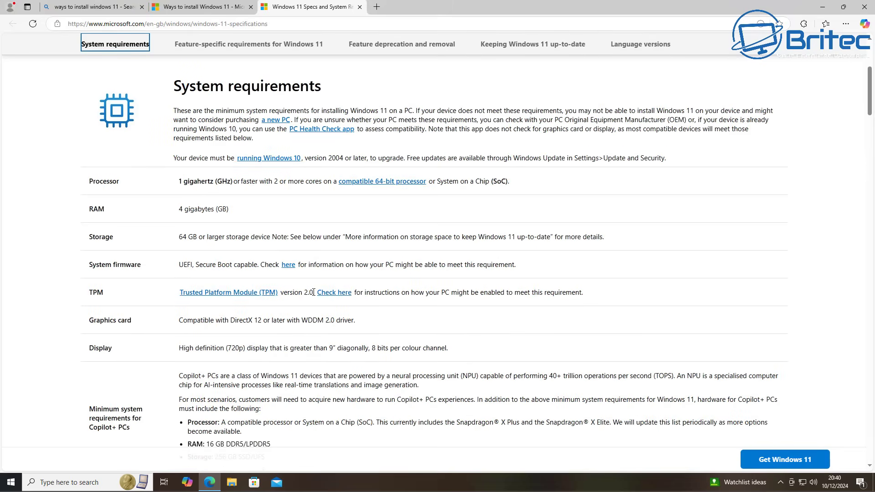
{"action": "left_click_drag", "start_coordinate": [313, 292], "coordinate": [180, 293]}
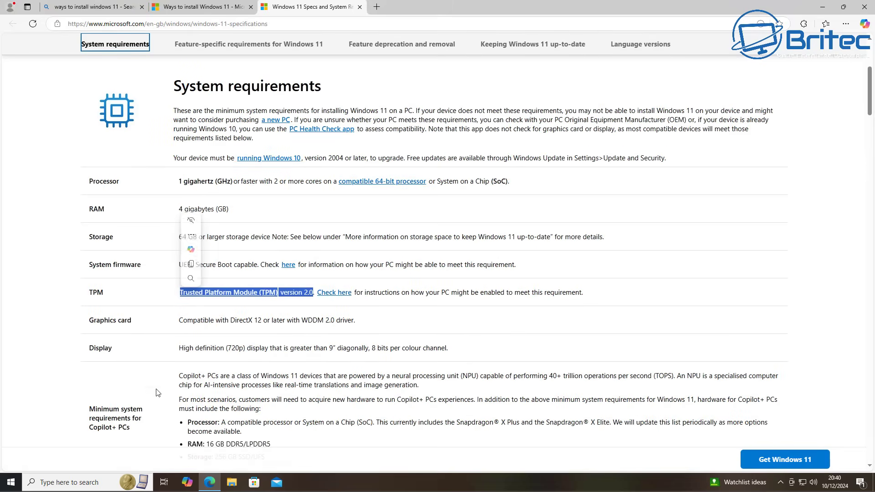
{"action": "left_click", "coordinate": [510, 321]}
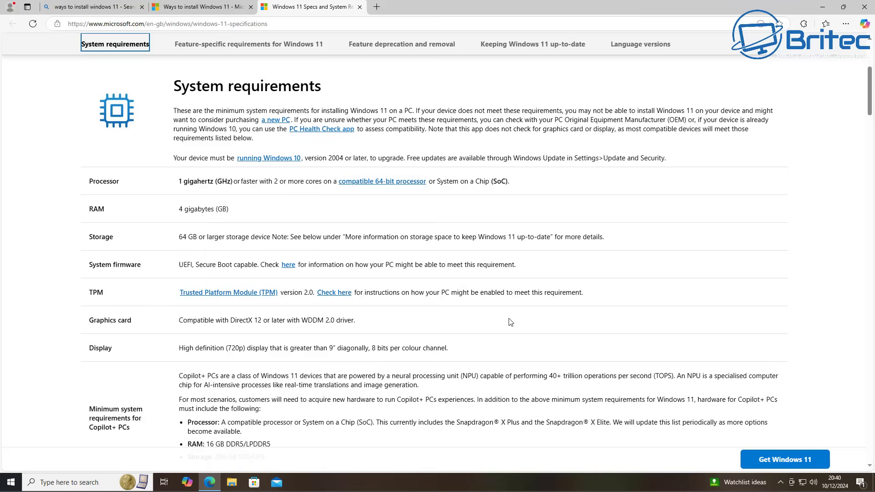
{"action": "left_click", "coordinate": [360, 8]}
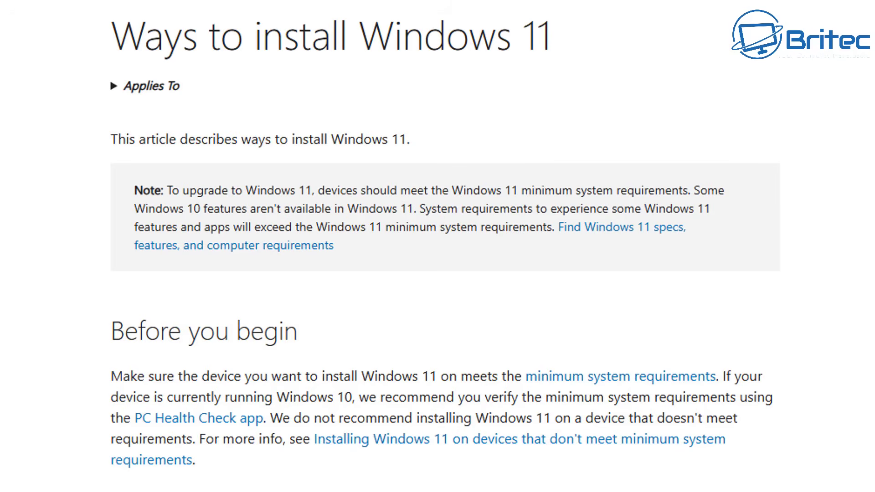
Read the Ways to install Windows 11 article, examining the Windows Update path and the registry values for bypassing the TPM and CPU checks.
{"action": "scroll", "coordinate": [444, 239], "scroll_direction": "down", "scroll_amount": 4}
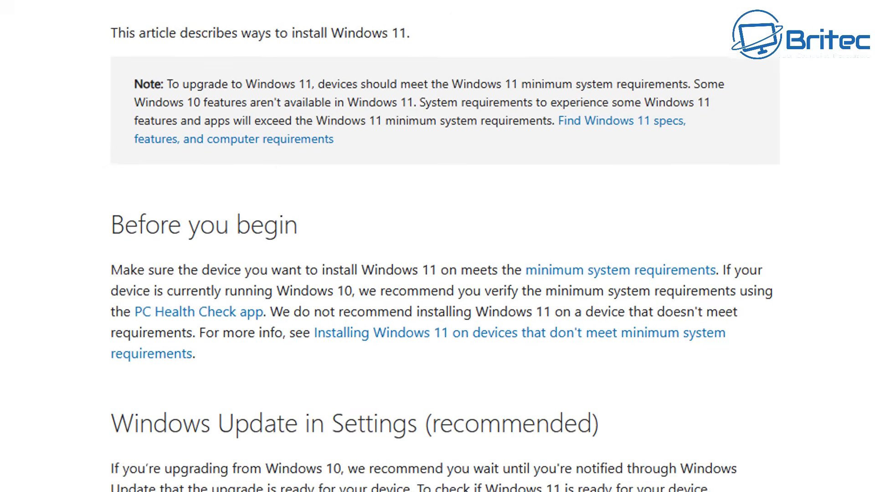
{"action": "scroll", "coordinate": [444, 239], "scroll_direction": "down", "scroll_amount": 5}
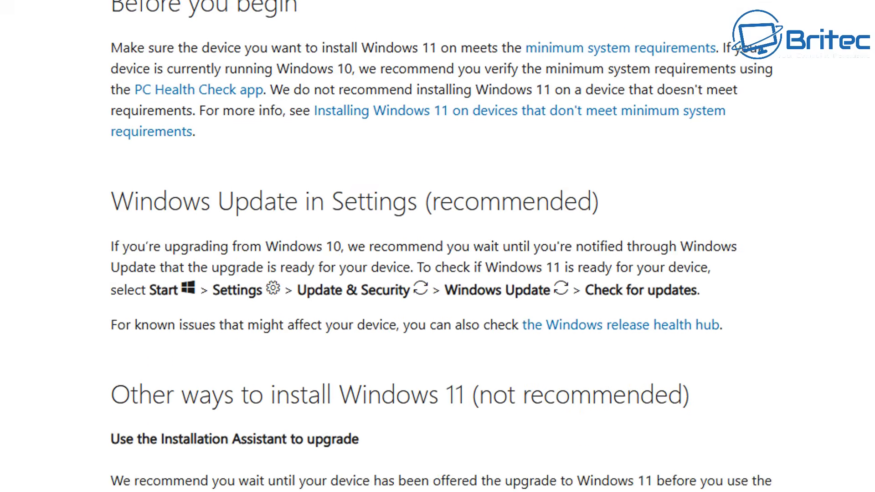
{"action": "scroll", "coordinate": [444, 239], "scroll_direction": "down", "scroll_amount": 5}
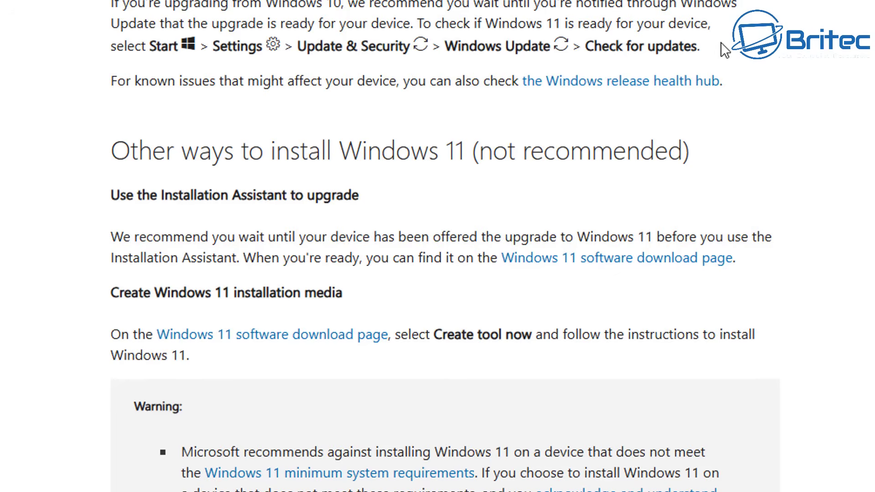
{"action": "left_click_drag", "start_coordinate": [720, 46], "coordinate": [144, 42]}
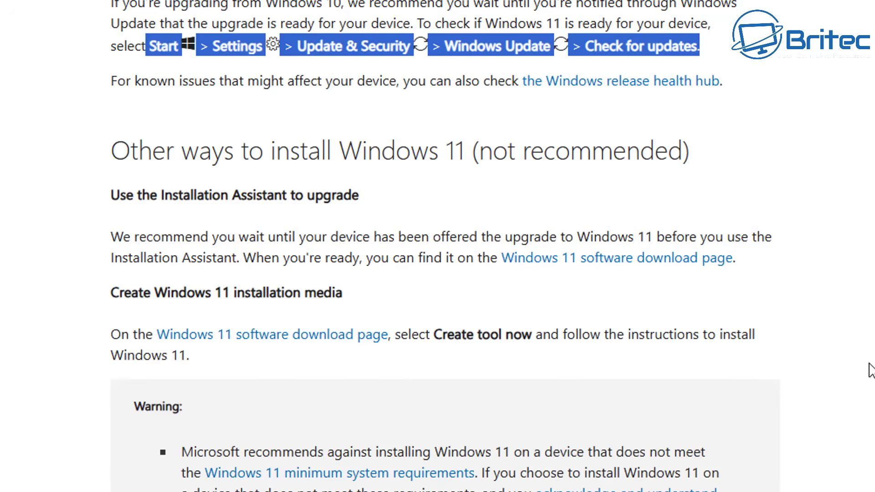
{"action": "left_click", "coordinate": [869, 363]}
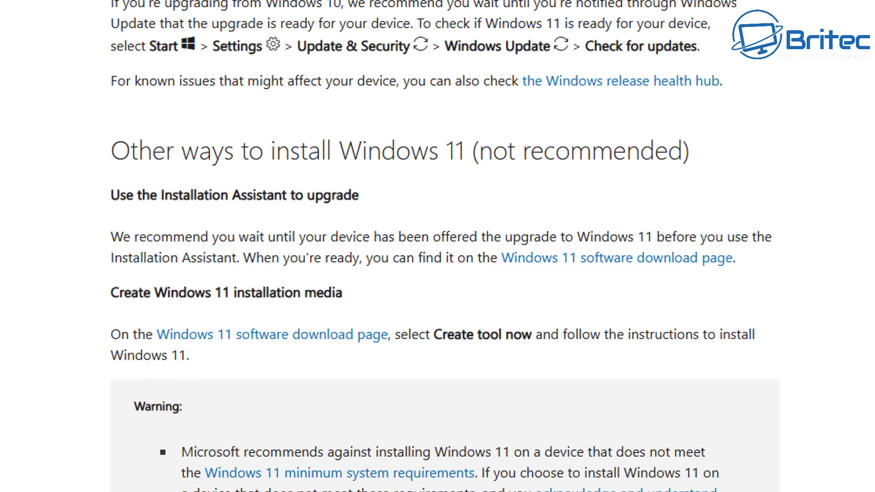
{"action": "scroll", "coordinate": [444, 246], "scroll_direction": "down", "scroll_amount": 3}
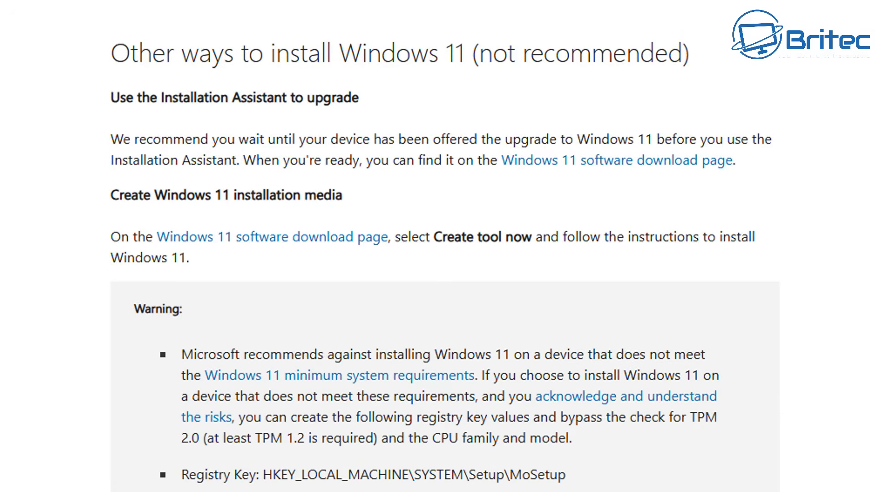
{"action": "scroll", "coordinate": [444, 246], "scroll_direction": "down", "scroll_amount": 1}
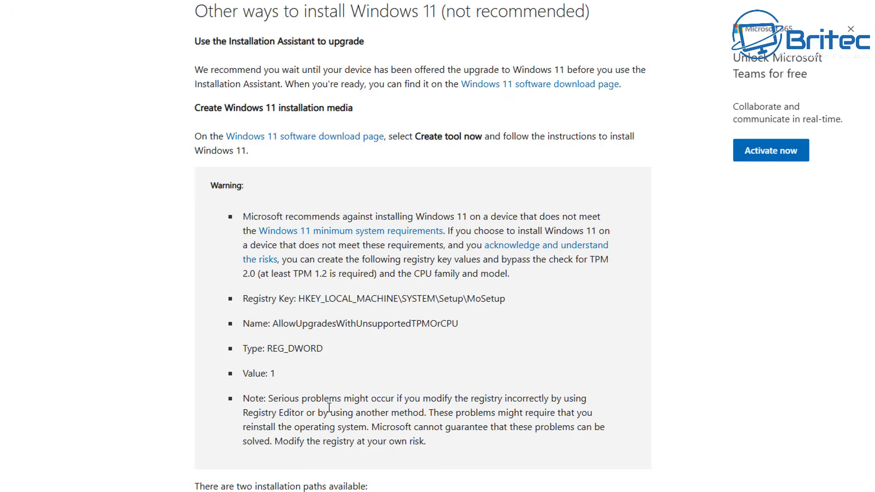
{"action": "left_click_drag", "start_coordinate": [277, 373], "coordinate": [231, 291]}
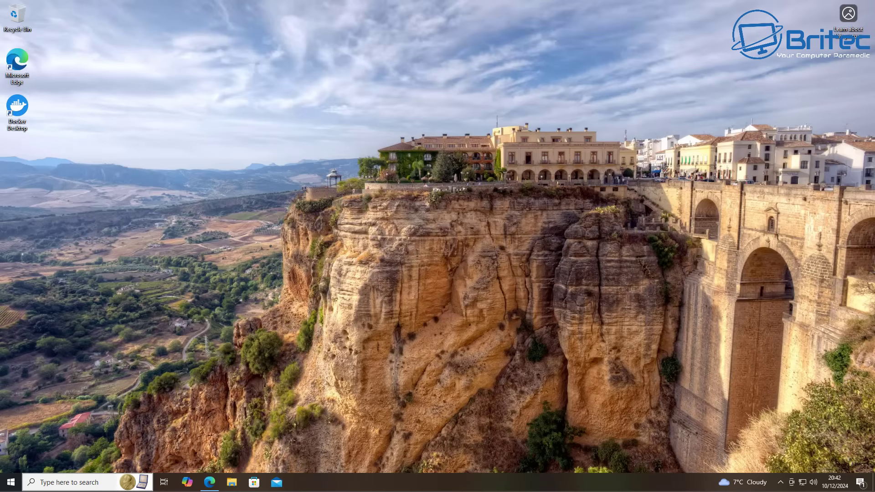
Open Registry Editor as administrator and collapse the expanded branches under HKEY_LOCAL_MACHINE.
{"action": "left_click", "coordinate": [49, 482]}
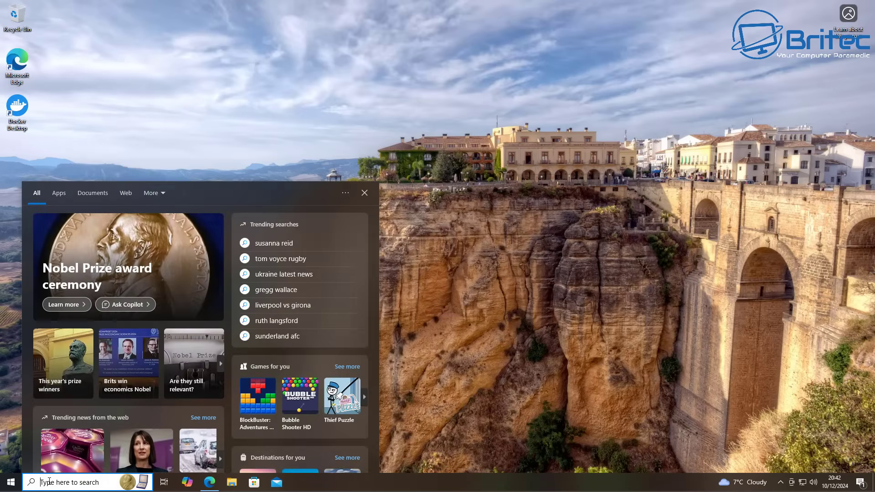
{"action": "type", "text": "regedit"}
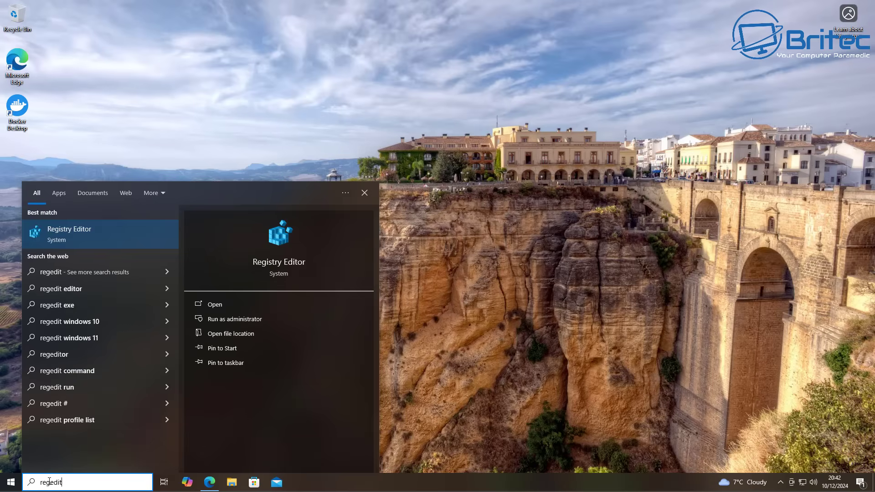
{"action": "left_click", "coordinate": [230, 318]}
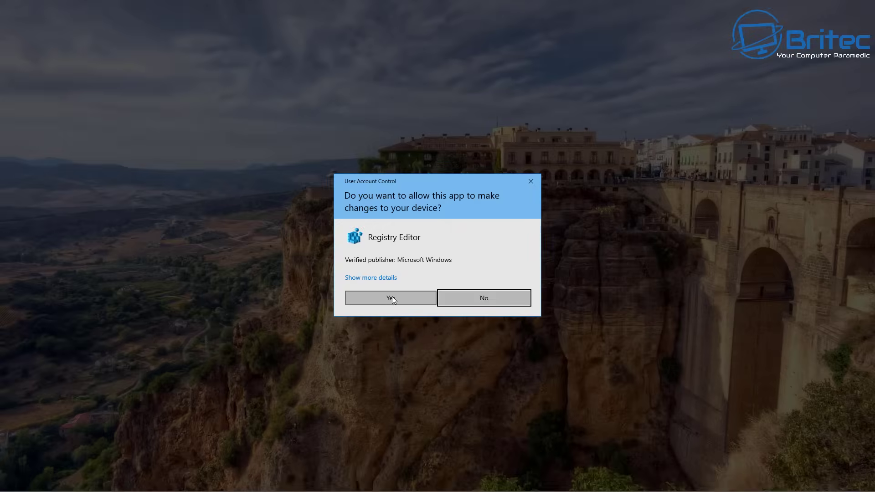
{"action": "left_click", "coordinate": [392, 297]}
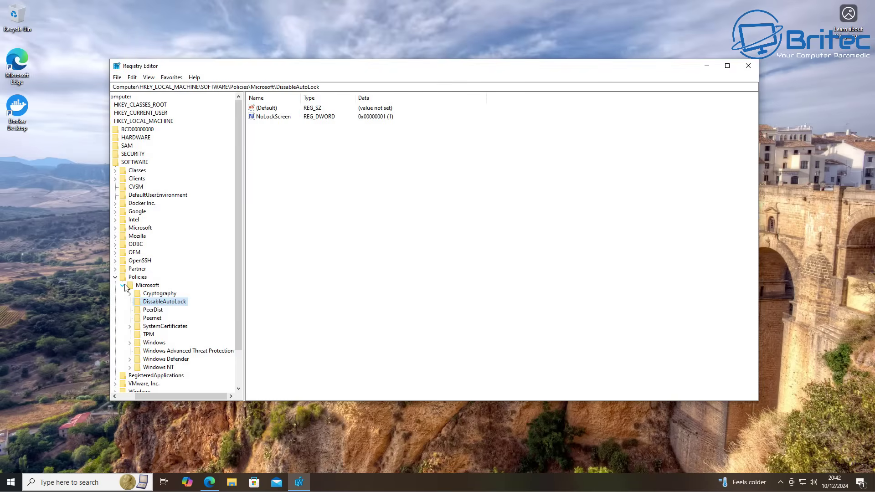
{"action": "left_click", "coordinate": [123, 286]}
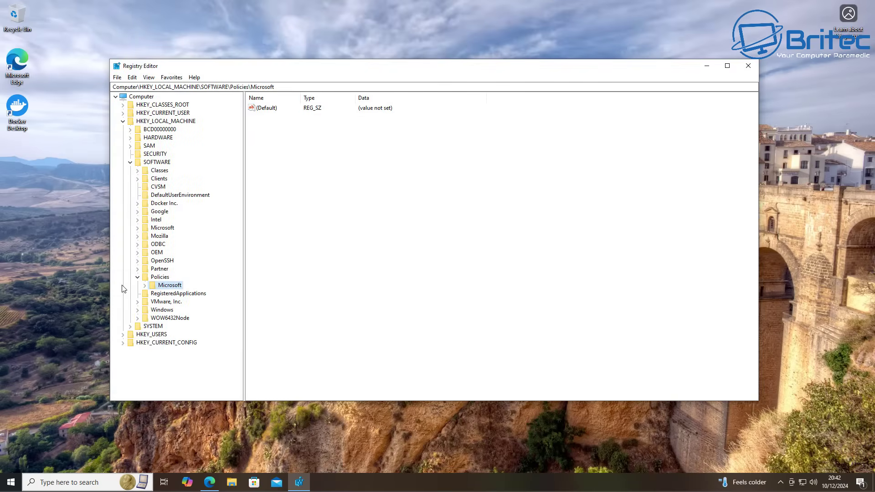
{"action": "left_click", "coordinate": [130, 163]}
{"action": "left_click", "coordinate": [122, 121]}
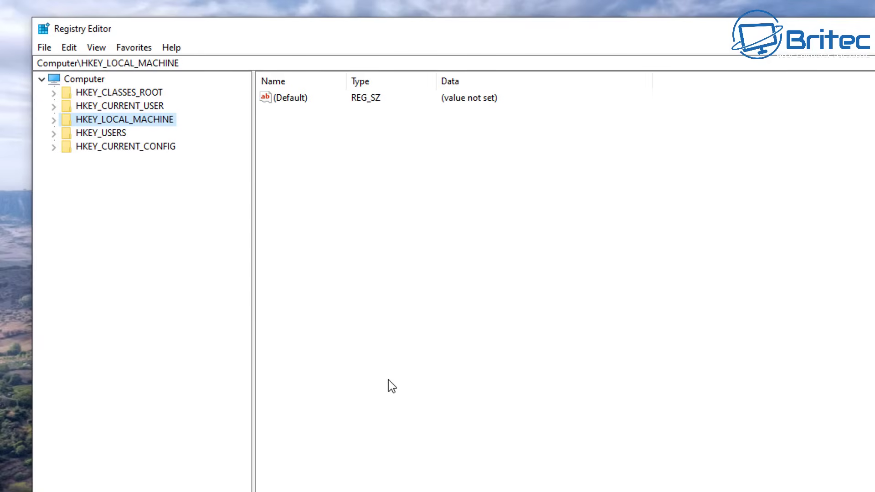
Navigate to the HKEY_LOCAL_MACHINE\SYSTEM\Setup\MoSetup registry key.
{"action": "left_click", "coordinate": [54, 121]}
{"action": "left_click", "coordinate": [112, 202]}
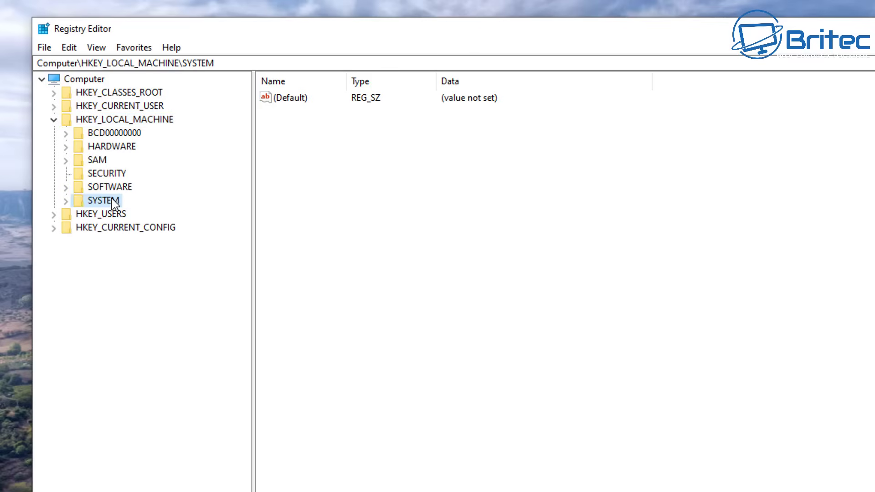
{"action": "left_click", "coordinate": [65, 201]}
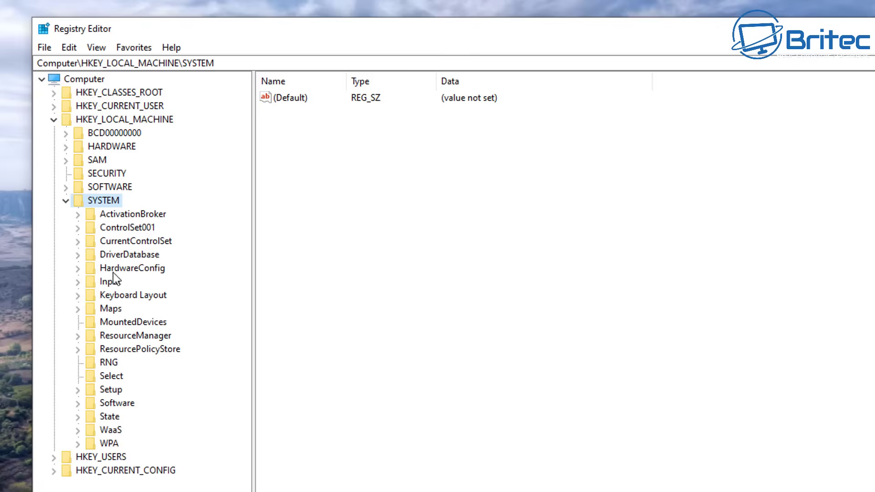
{"action": "left_click", "coordinate": [112, 390]}
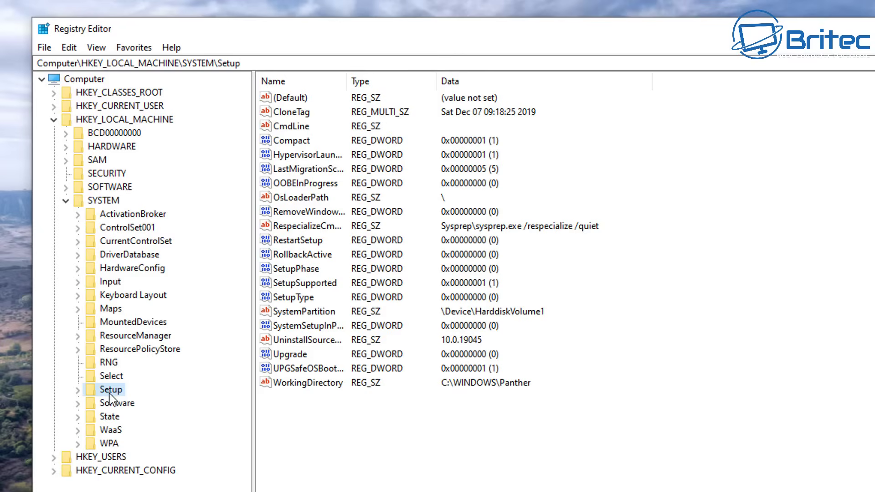
{"action": "left_click", "coordinate": [78, 390]}
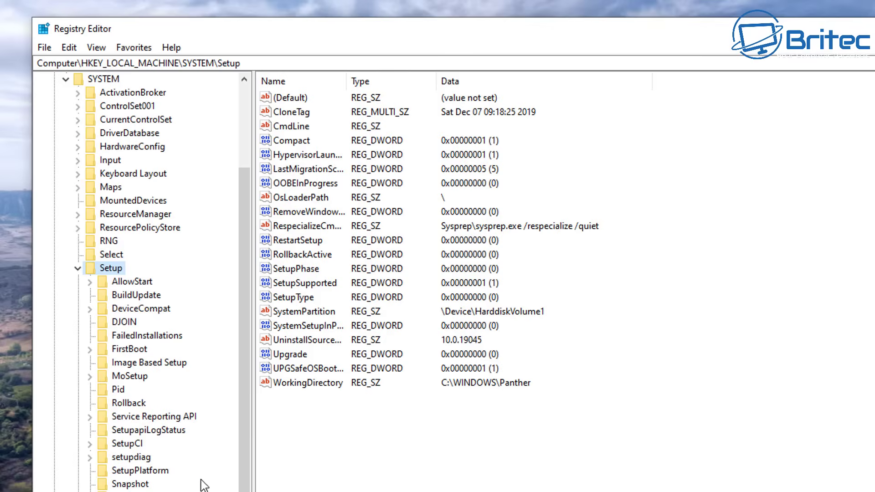
{"action": "left_click_drag", "start_coordinate": [245, 418], "coordinate": [252, 459]}
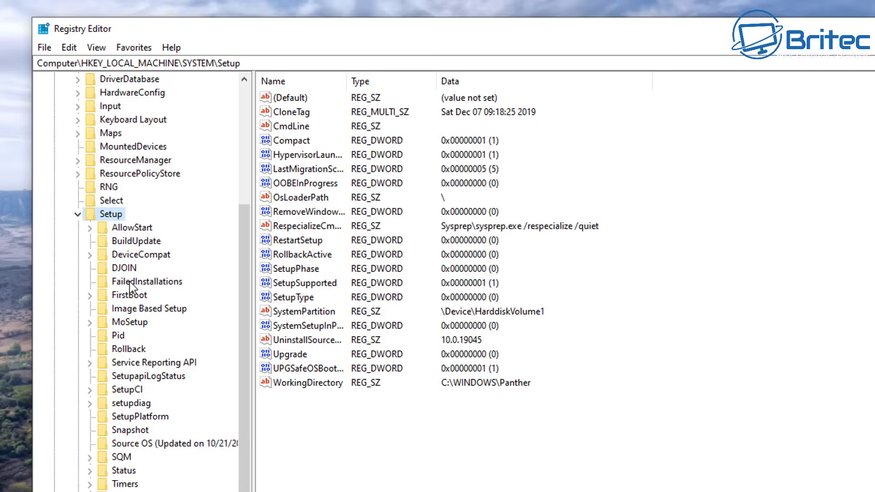
{"action": "left_click", "coordinate": [129, 322]}
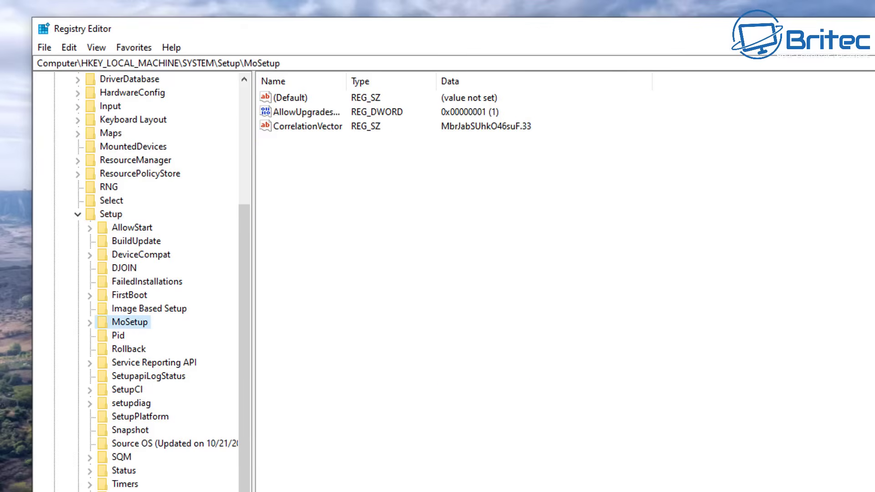
Create a DWORD (32-bit) value named AllowUpgradeWithUnsupportedTPMOrCPU in MoSetup and widen the Name column to fit it.
{"action": "right_click", "coordinate": [291, 151]}
{"action": "mouse_move", "coordinate": [332, 162]}
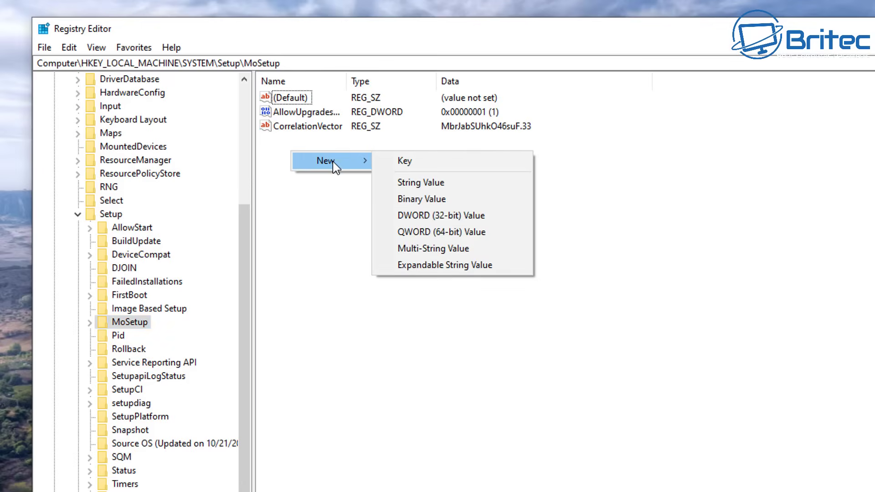
{"action": "left_click", "coordinate": [506, 217]}
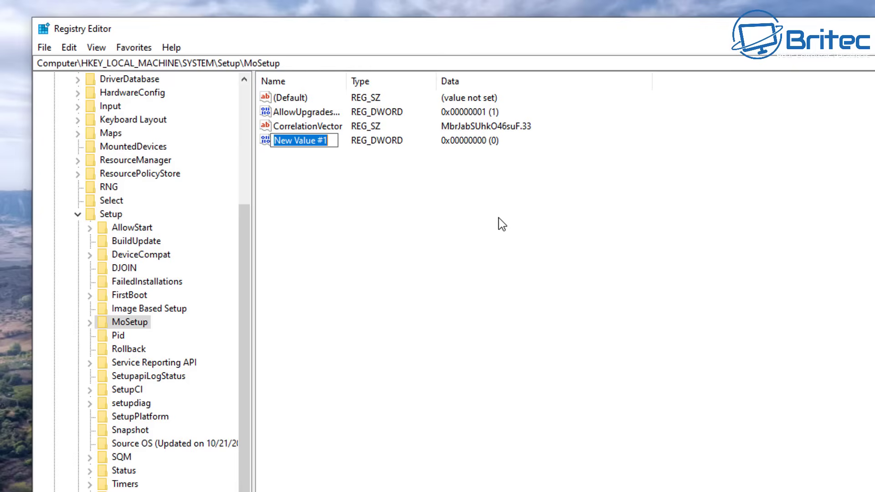
{"action": "type", "text": "Allow"}
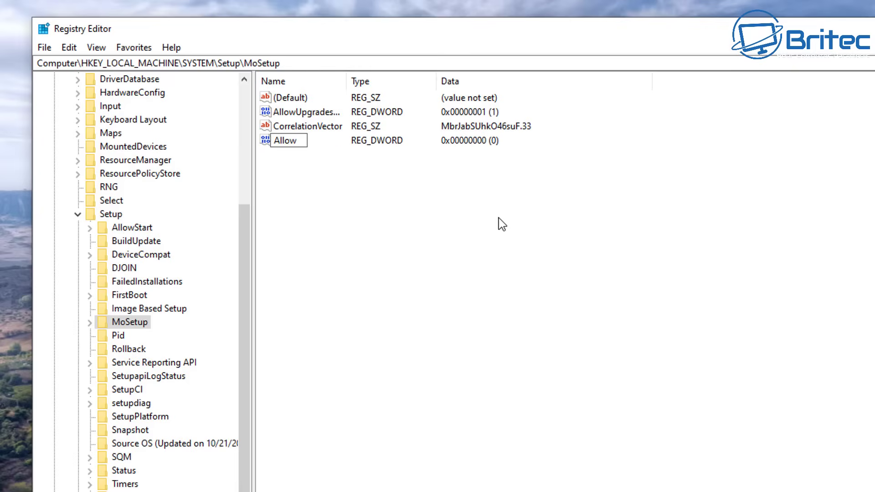
{"action": "type", "text": "UpgradeWith"}
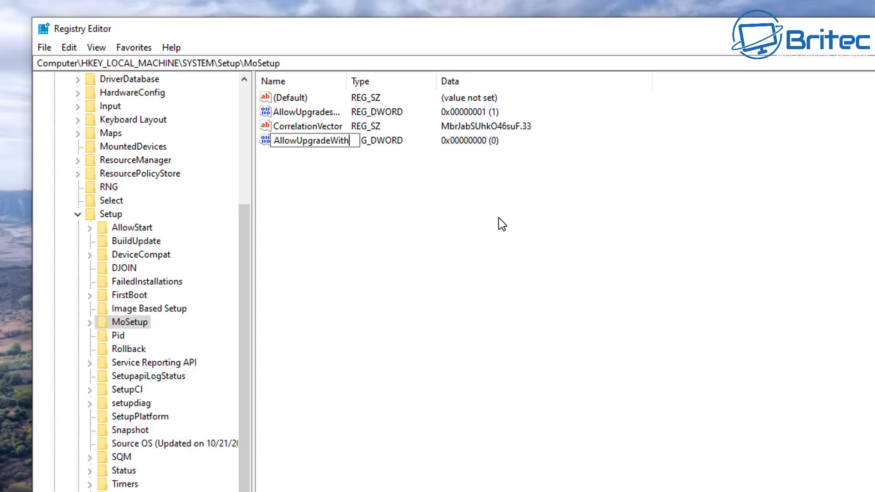
{"action": "type", "text": "Unsupported"}
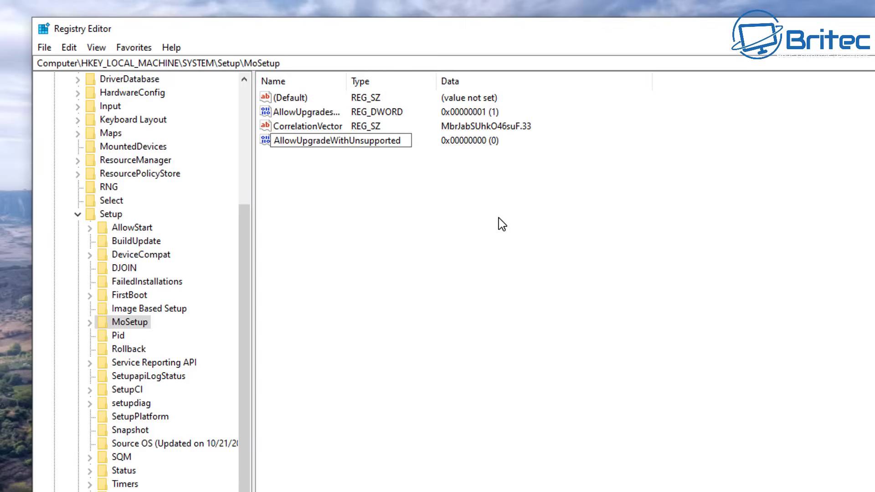
{"action": "type", "text": "TPMOrCPU"}
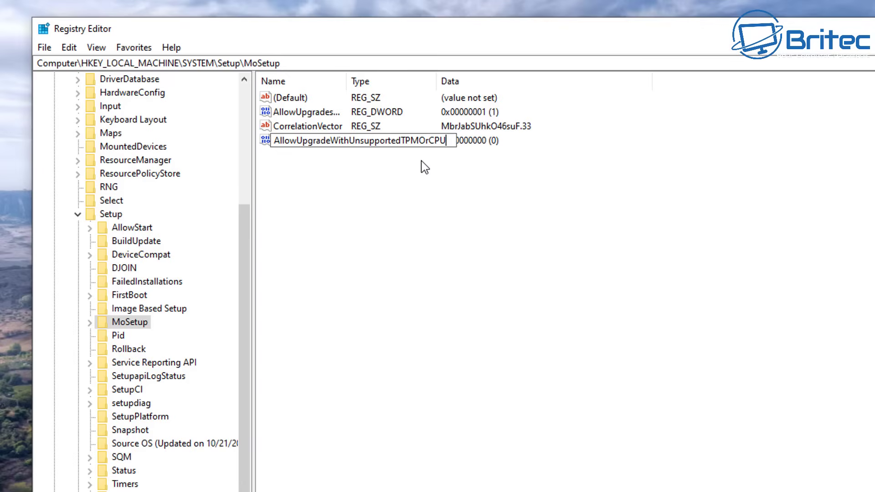
{"action": "key", "text": "Return"}
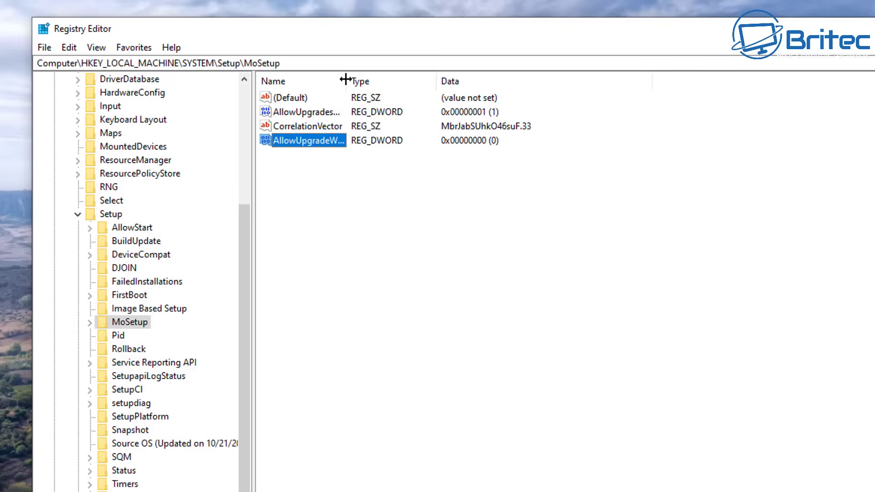
{"action": "left_click_drag", "start_coordinate": [345, 80], "coordinate": [525, 92]}
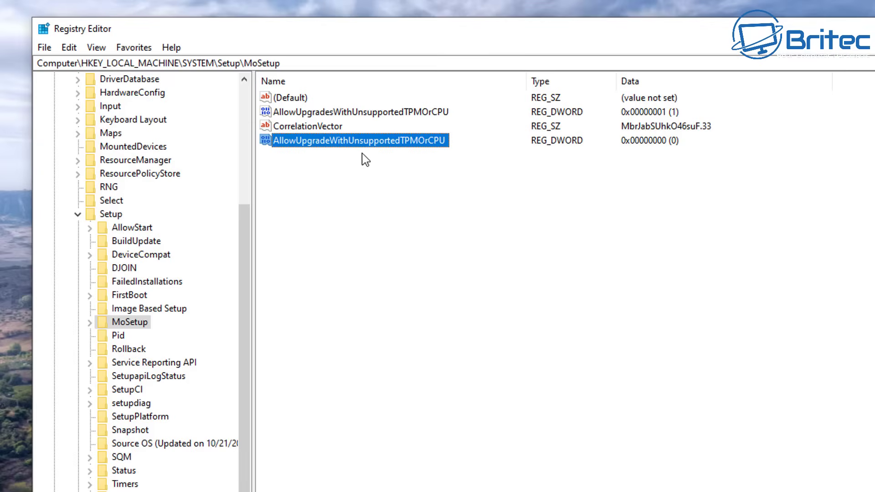
{"action": "left_click", "coordinate": [376, 172]}
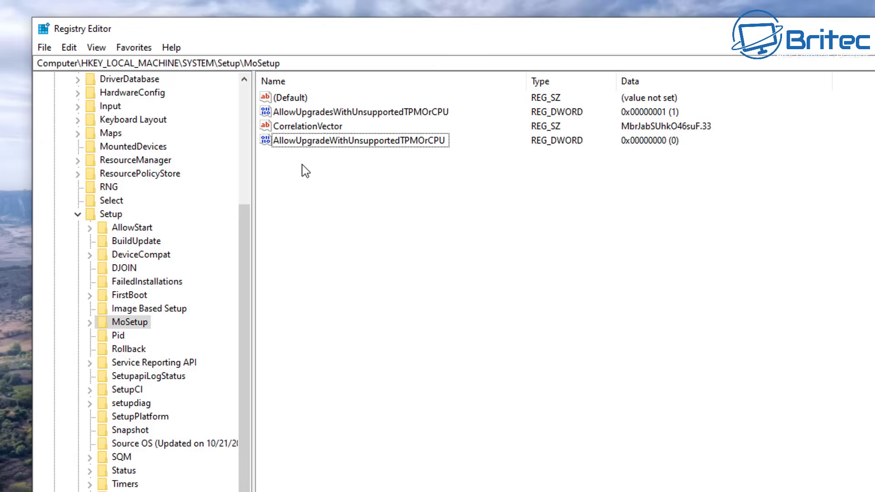
Set the value data of AllowUpgradeWithUnsupportedTPMOrCPU to 1.
{"action": "double_click", "coordinate": [408, 142]}
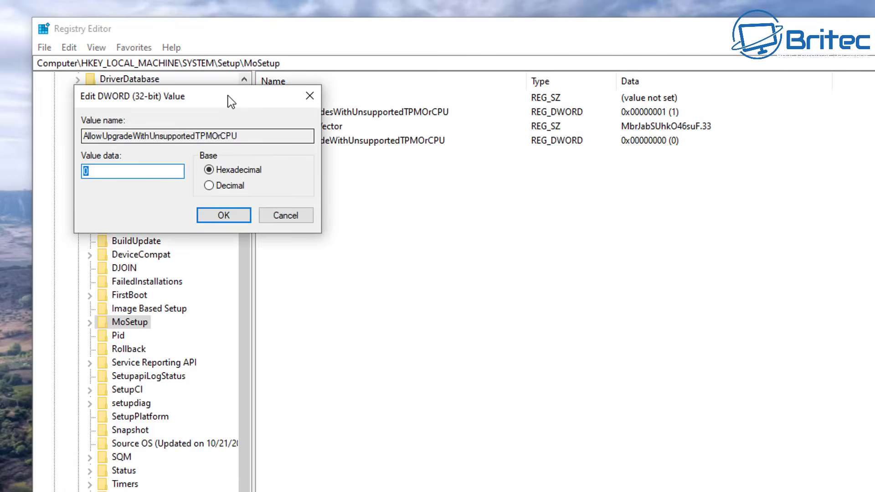
{"action": "left_click_drag", "start_coordinate": [231, 101], "coordinate": [412, 175]}
{"action": "left_click", "coordinate": [293, 249]}
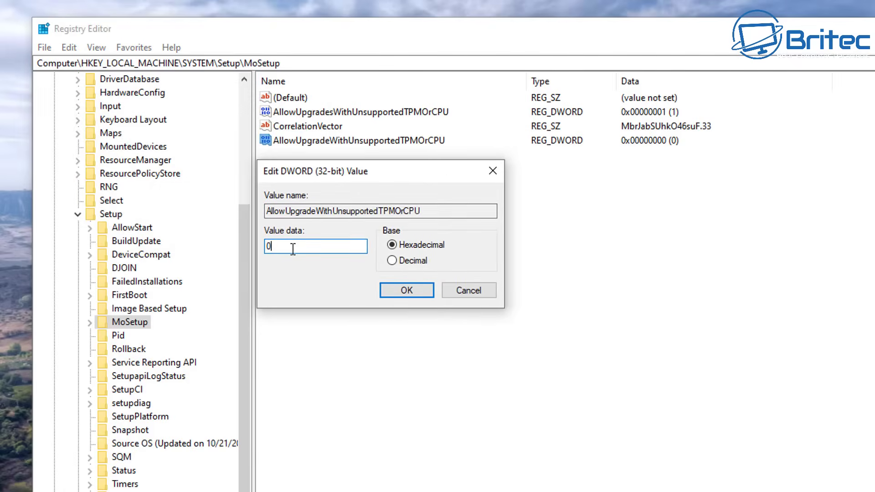
{"action": "double_click", "coordinate": [292, 249]}
{"action": "type", "text": "1"}
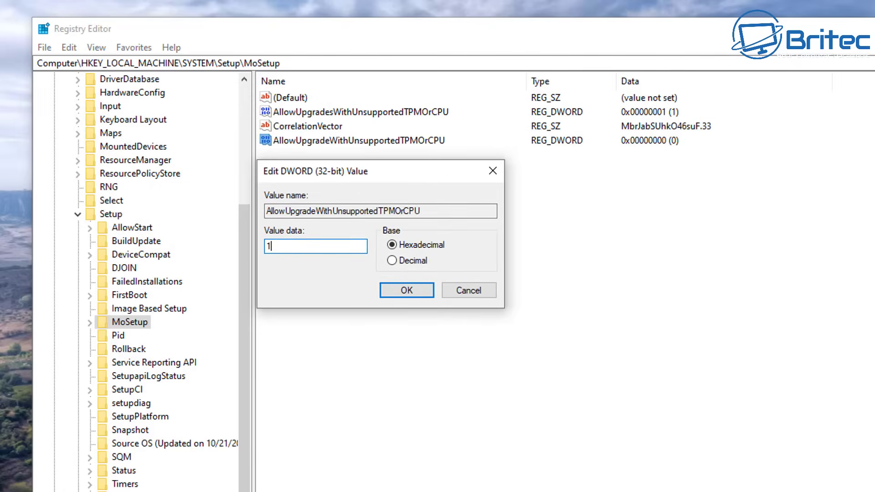
{"action": "left_click", "coordinate": [407, 290]}
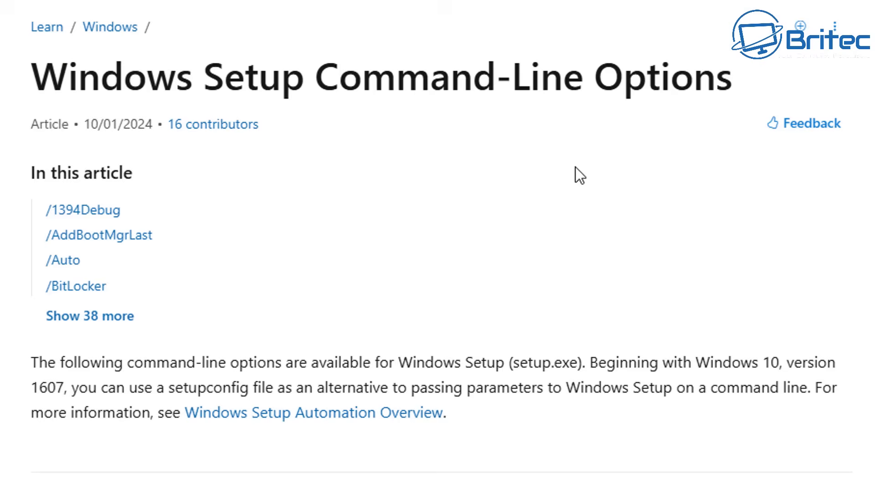
Examine the Windows Setup Command-Line Options article.
{"action": "middle_click", "coordinate": [575, 167]}
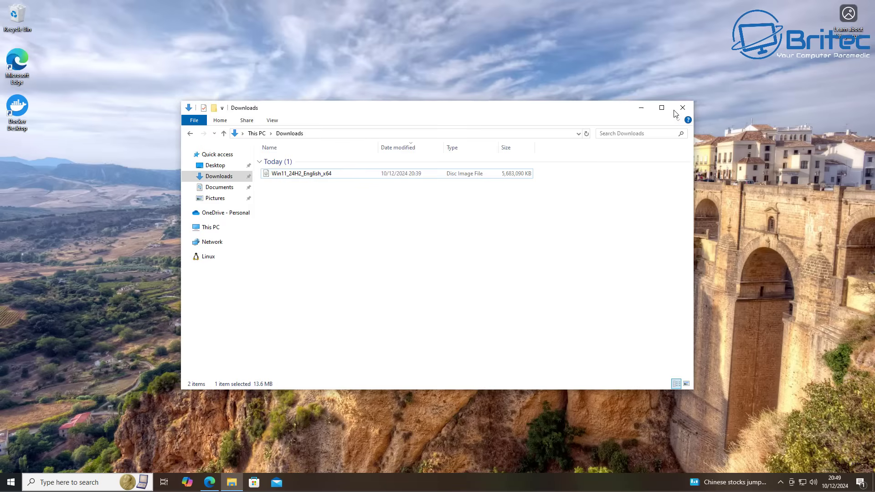
Reopen File Explorer at the Downloads folder and mount the Win11_24H2_English_x64 disc image, allowing it to open.
{"action": "left_click", "coordinate": [682, 108]}
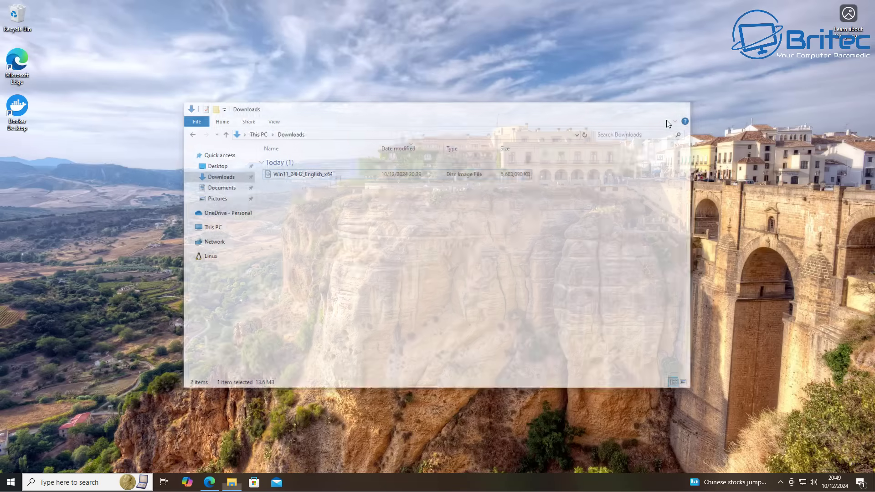
{"action": "left_click", "coordinate": [232, 483]}
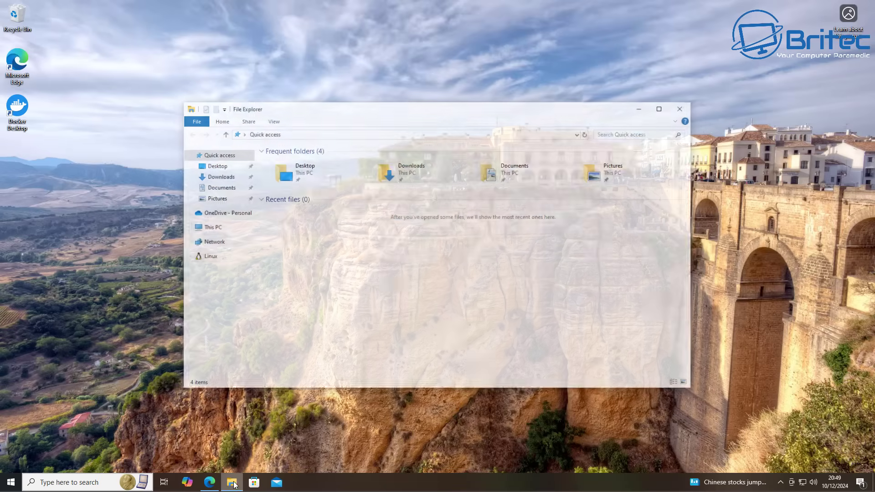
{"action": "left_click", "coordinate": [226, 178]}
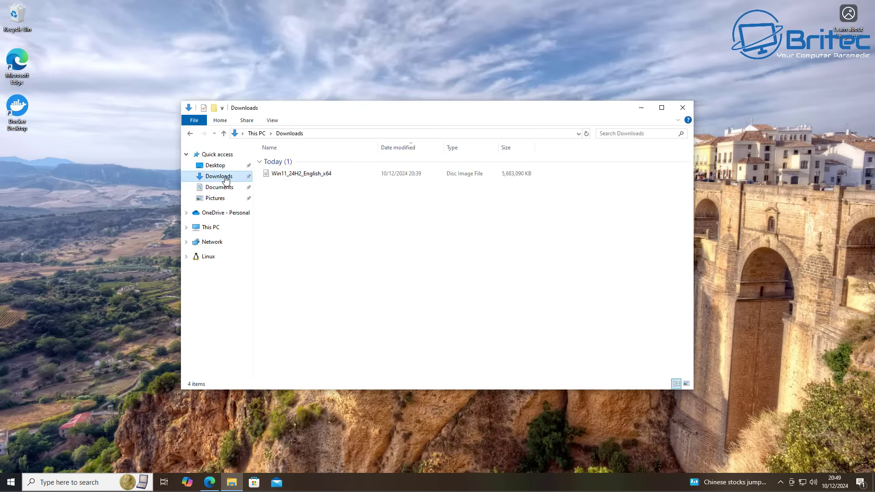
{"action": "left_click", "coordinate": [319, 175]}
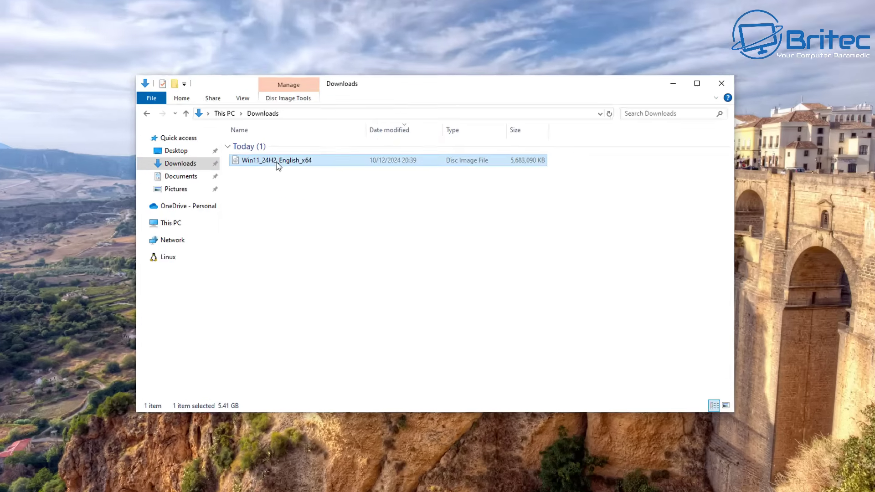
{"action": "right_click", "coordinate": [301, 175]}
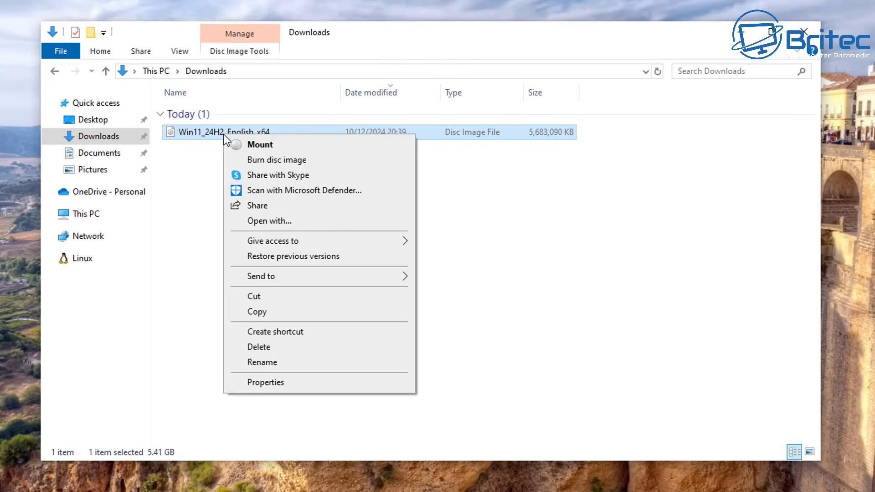
{"action": "left_click", "coordinate": [290, 145]}
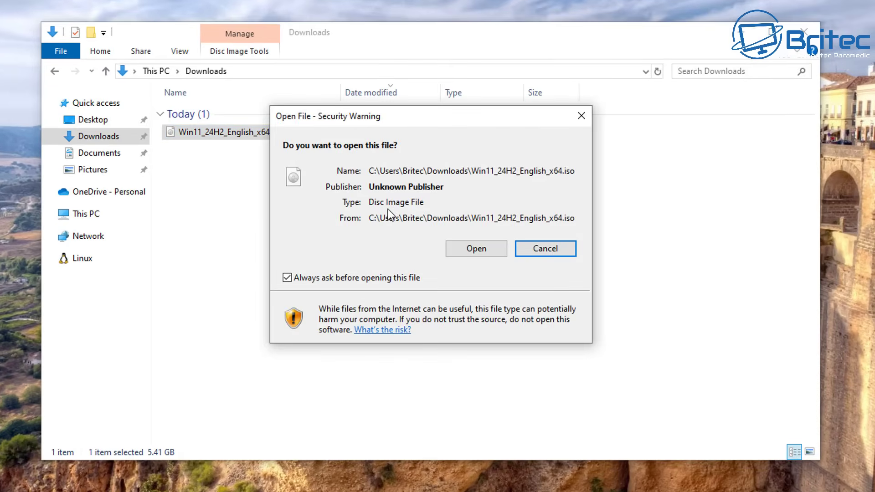
{"action": "left_click", "coordinate": [474, 249]}
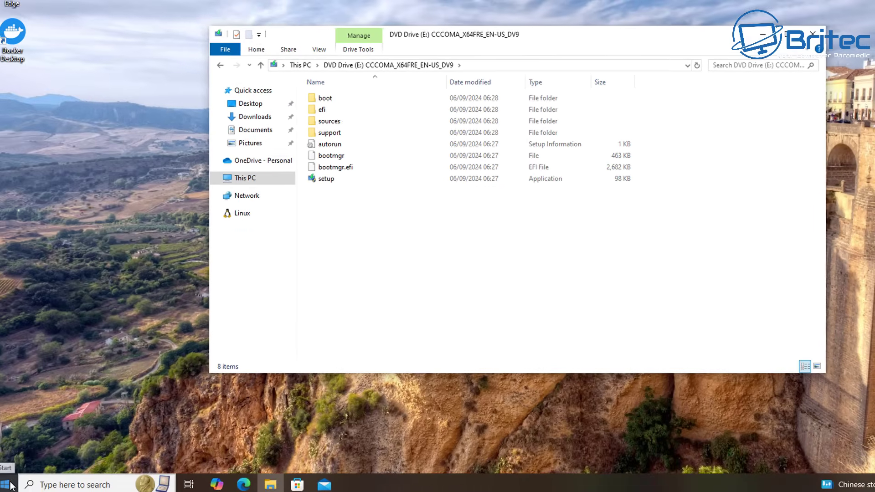
Open Command Prompt as administrator, allow it to make changes, and place its window over the DVD drive's folder.
{"action": "left_click", "coordinate": [49, 479]}
{"action": "type", "text": "c"}
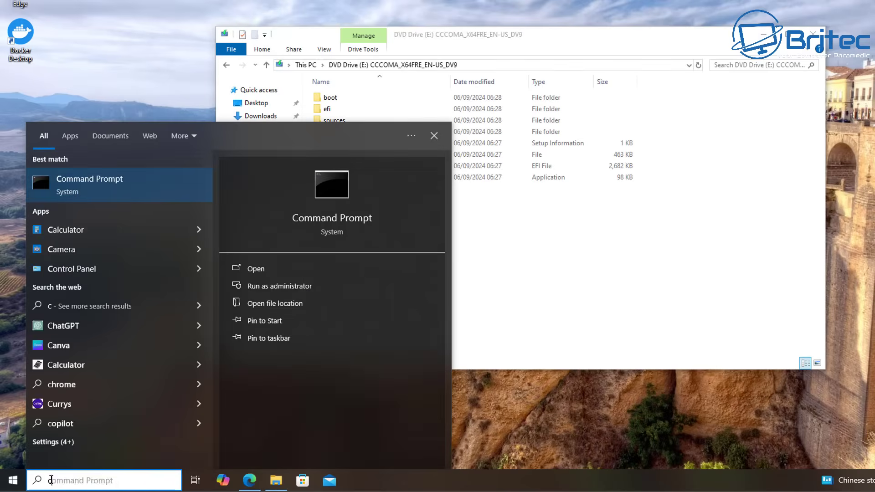
{"action": "type", "text": "md"}
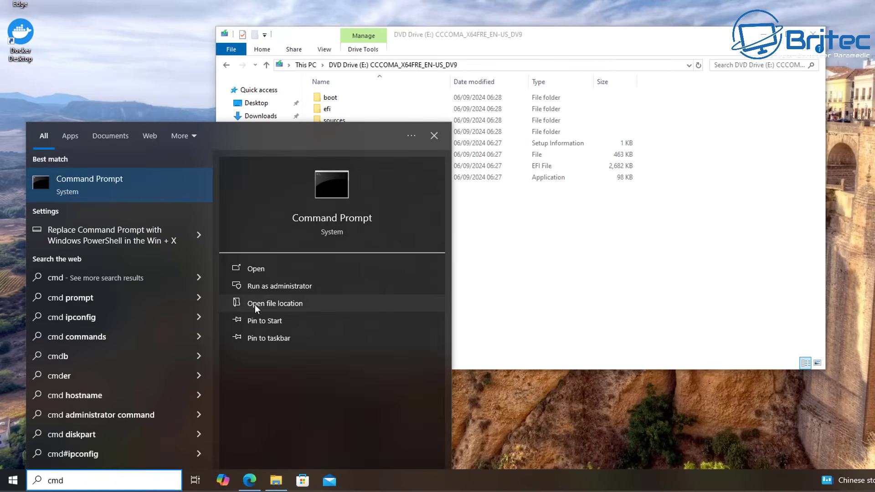
{"action": "left_click", "coordinate": [287, 287]}
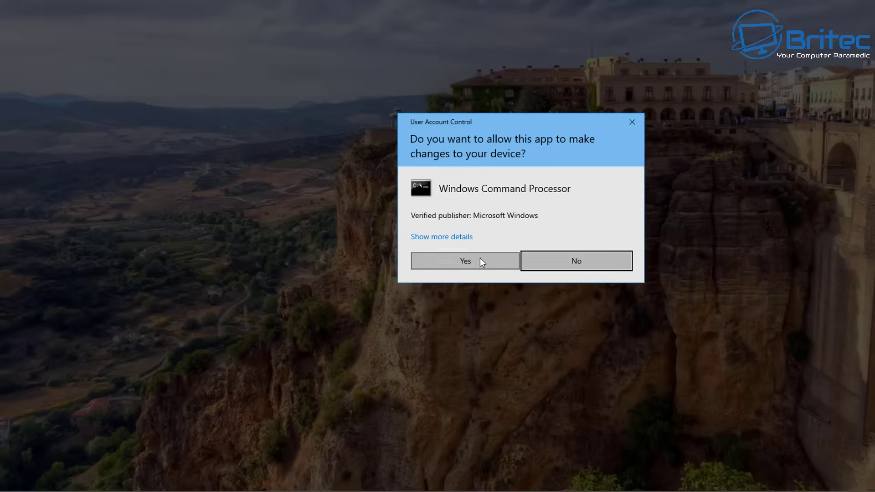
{"action": "left_click", "coordinate": [479, 258]}
{"action": "left_click_drag", "start_coordinate": [409, 17], "coordinate": [572, 74]}
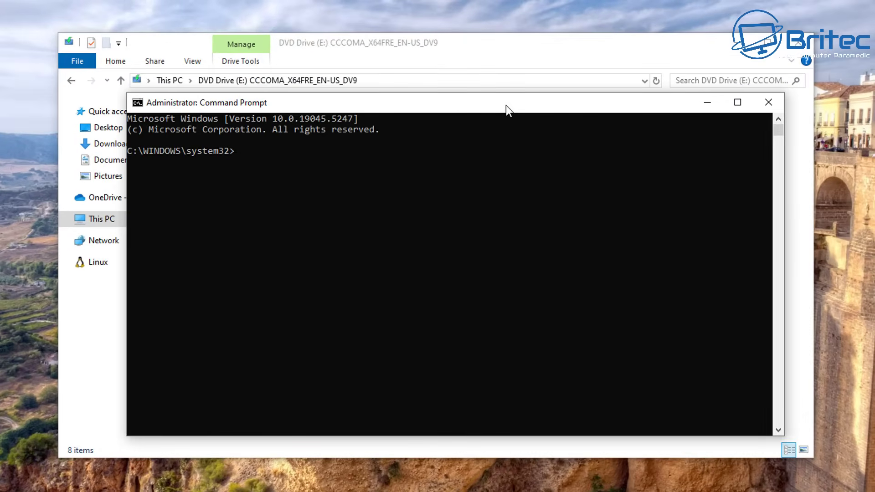
{"action": "left_click_drag", "start_coordinate": [506, 105], "coordinate": [506, 106]}
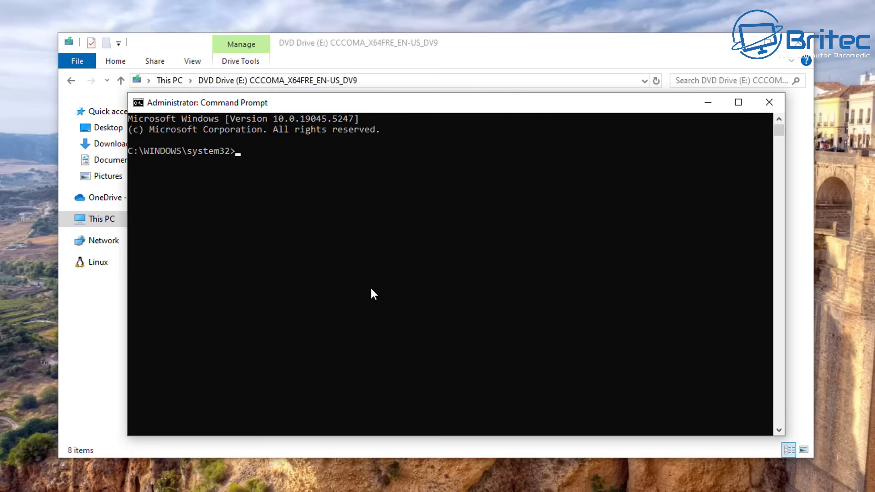
Switch Command Prompt to drive e: and list the mounted disc's contents with dir.
{"action": "type", "text": "e:"}
{"action": "key", "text": "Return"}
{"action": "type", "text": "dir"}
{"action": "key", "text": "Return"}
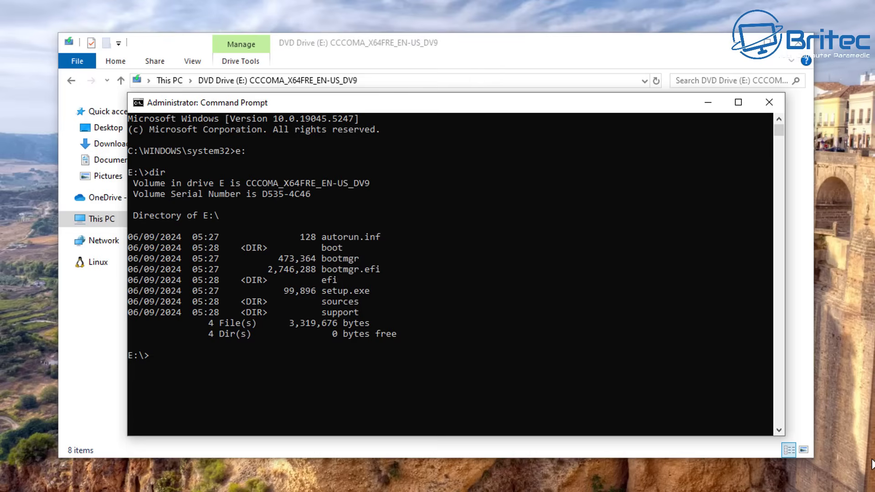
Run setup.exe /Product Server /Compat IgnoreWarning /MigrateDrivers All from drive E, and clear the File Explorer and Command Prompt windows away.
{"action": "left_click", "coordinate": [618, 419]}
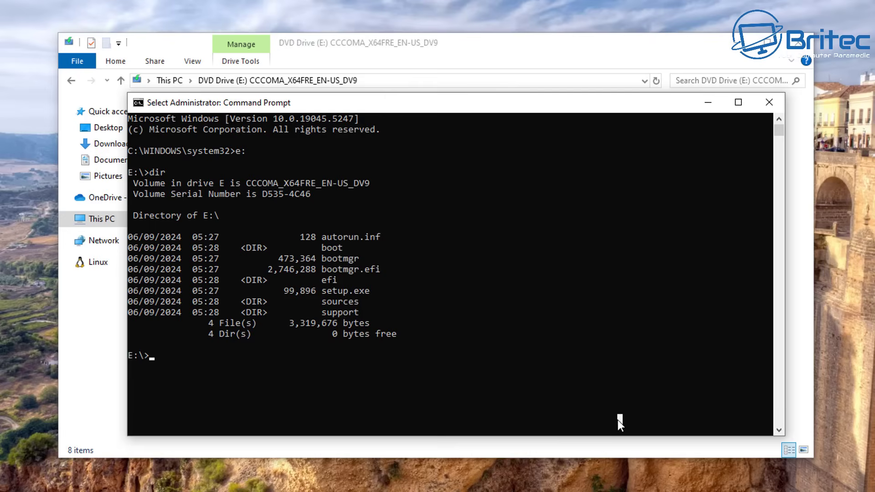
{"action": "type", "text": "setu"}
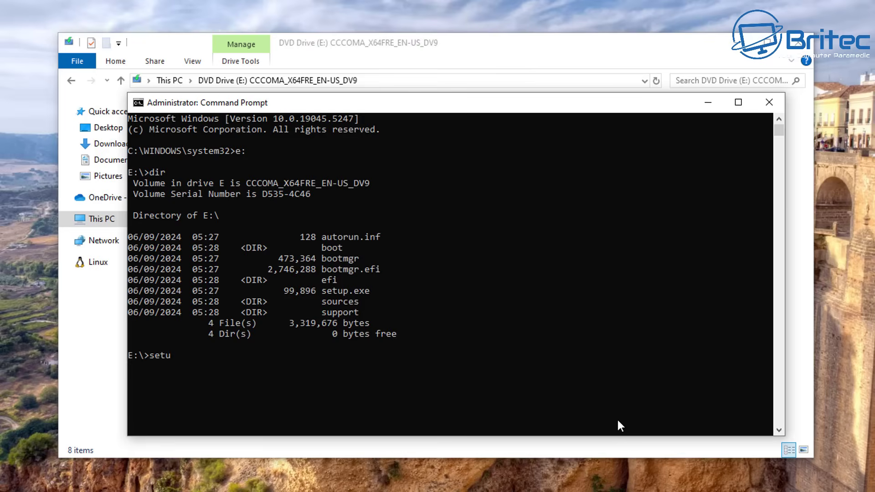
{"action": "type", "text": "p.exe /Product Server"}
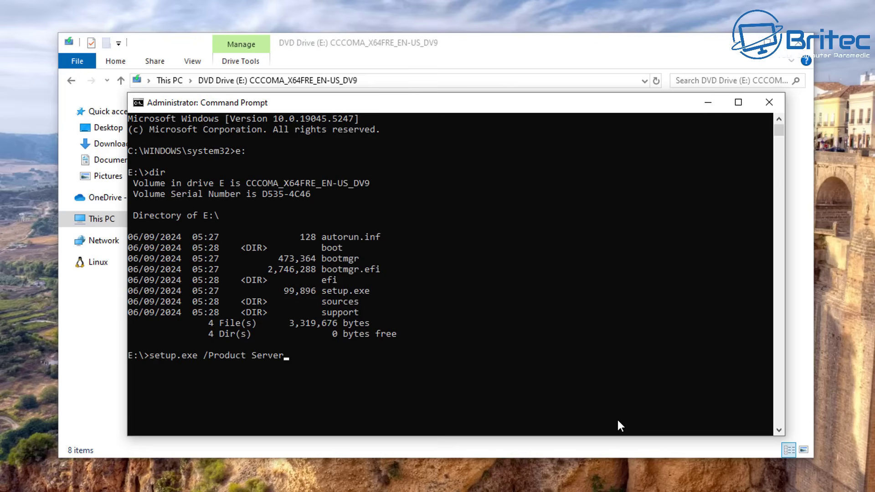
{"action": "type", "text": " /Compat Ignor"}
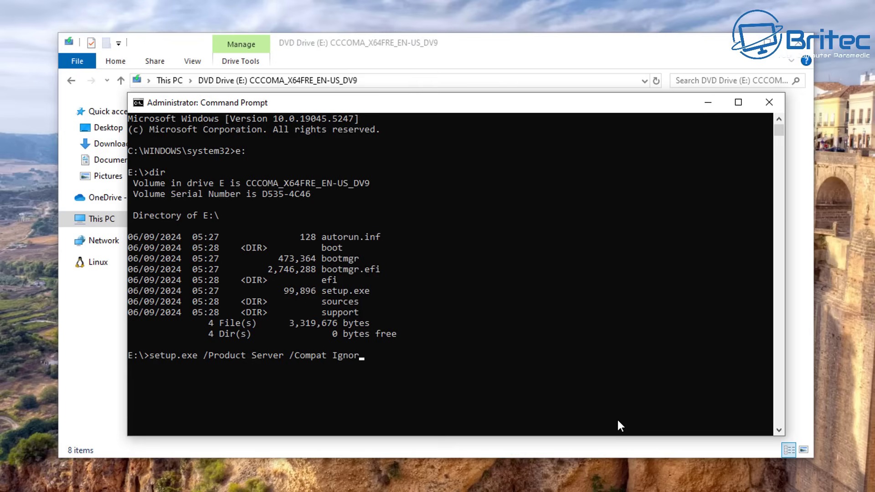
{"action": "type", "text": "eWarning /Migra"}
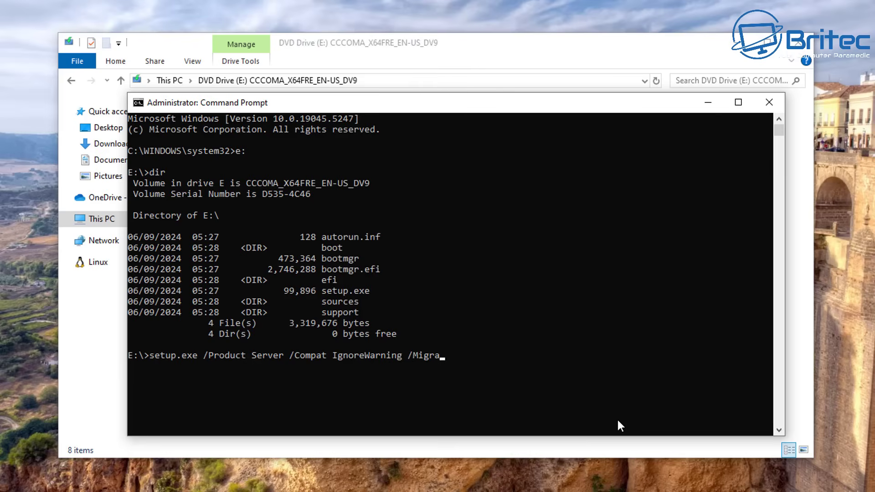
{"action": "type", "text": "teDrivers All"}
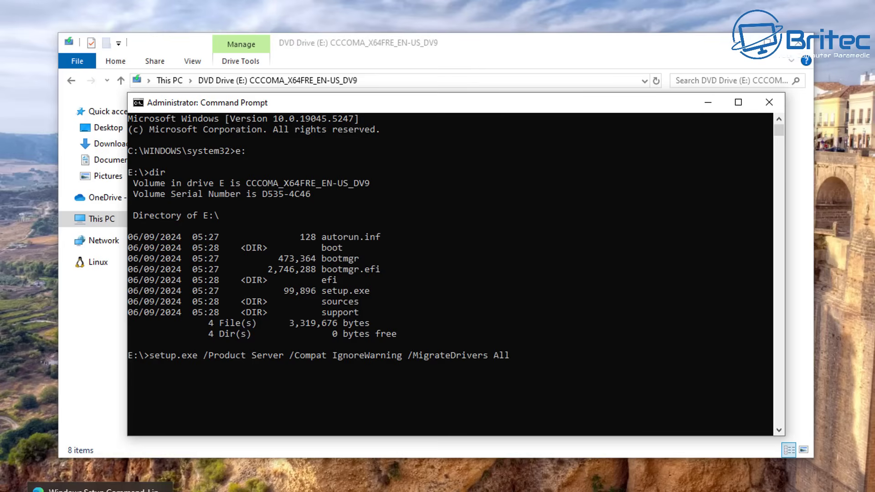
{"action": "left_click", "coordinate": [80, 488]}
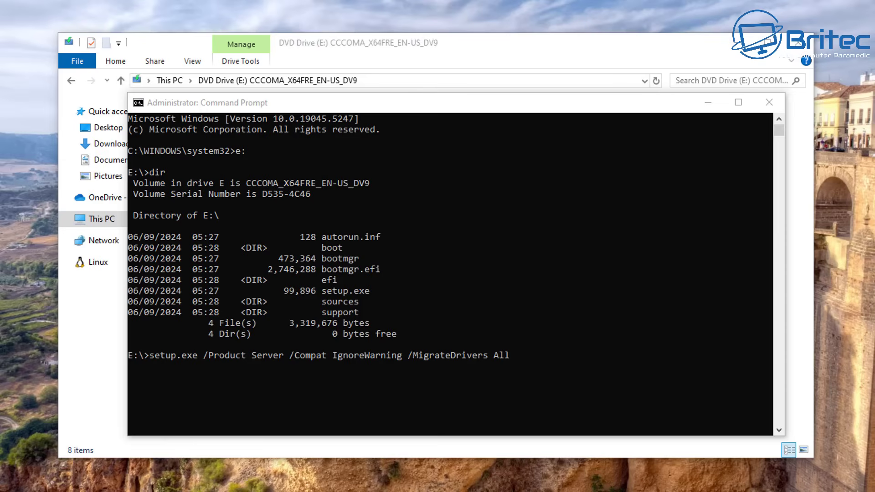
{"action": "left_click", "coordinate": [660, 389]}
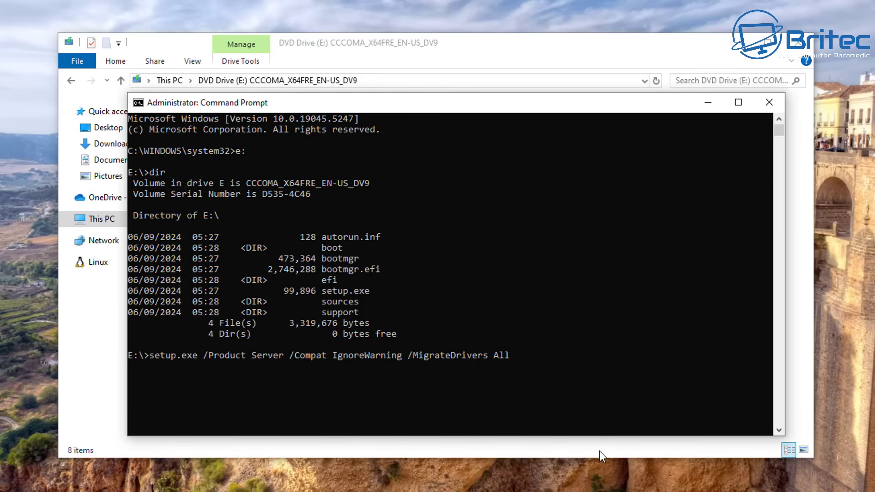
{"action": "key", "text": "Return"}
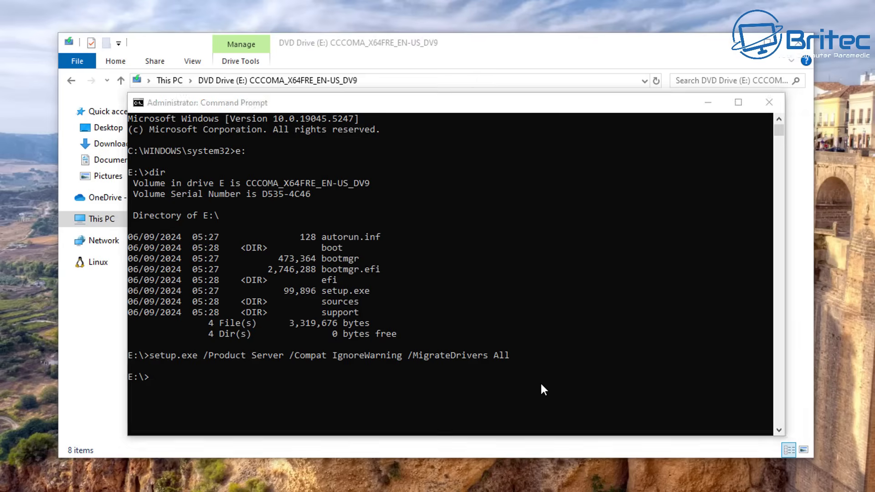
{"action": "left_click", "coordinate": [754, 42]}
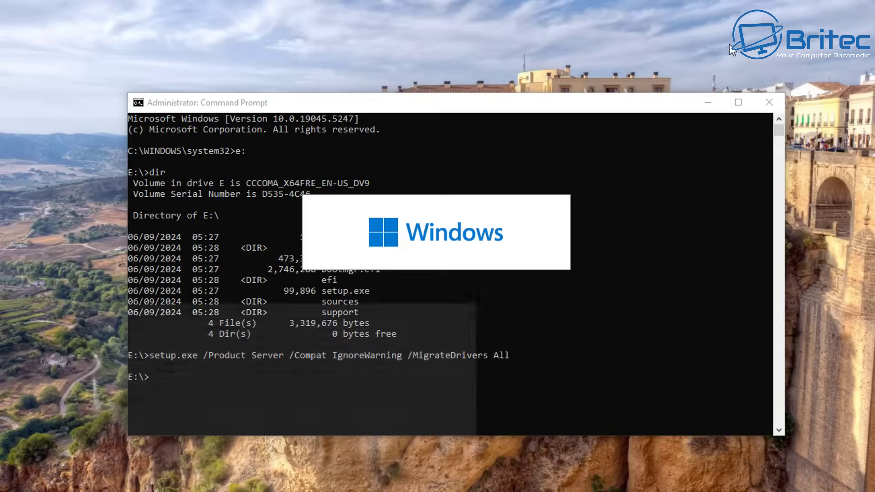
{"action": "left_click", "coordinate": [706, 103]}
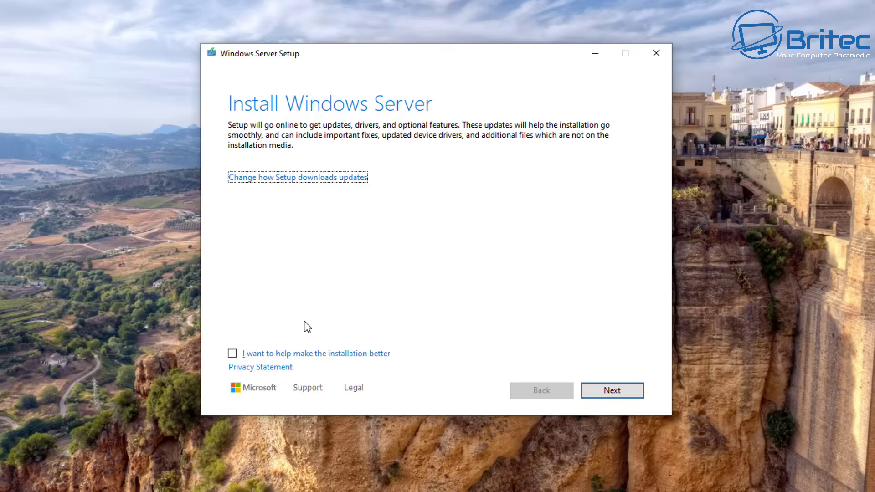
Continue past the Setup update page with its default options and accept the license terms.
{"action": "left_click", "coordinate": [625, 395]}
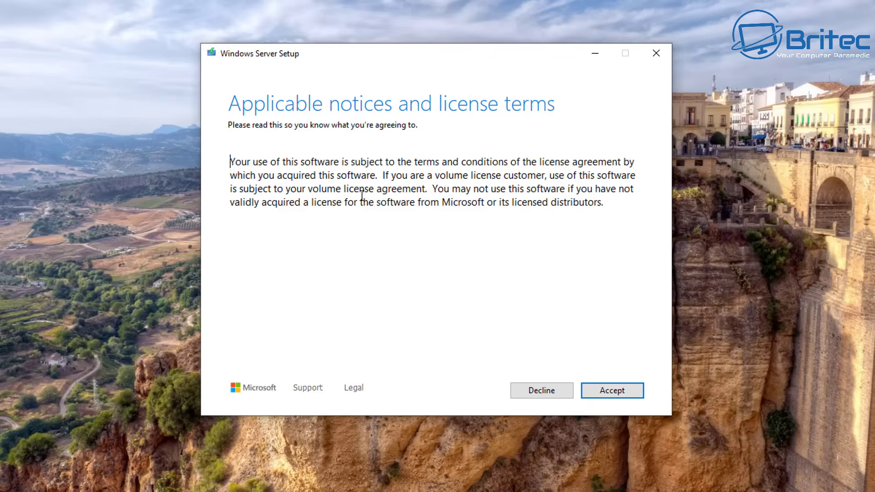
{"action": "left_click", "coordinate": [621, 392]}
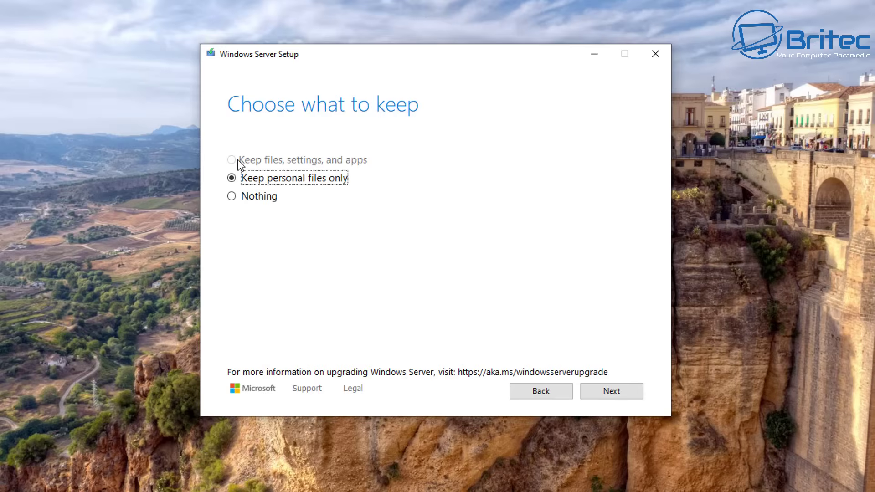
Confirm the Keep personal files only choice and start the Windows 11 Pro installation.
{"action": "left_click", "coordinate": [608, 390]}
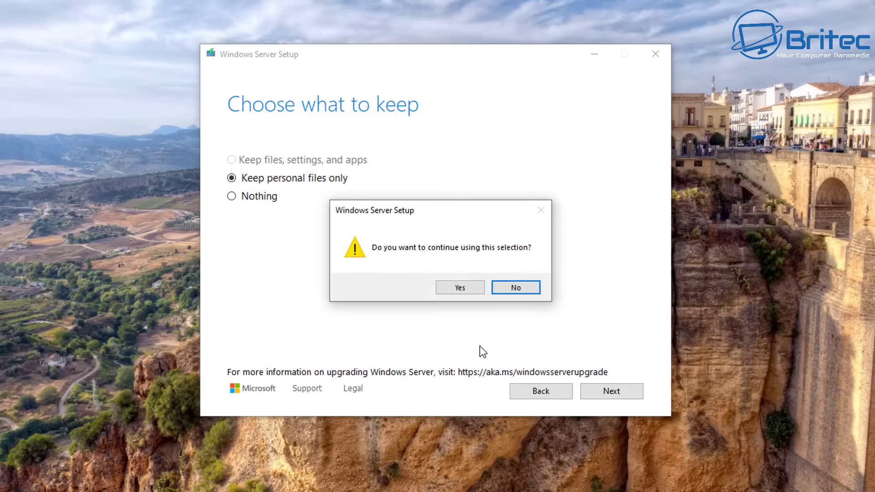
{"action": "left_click", "coordinate": [457, 287]}
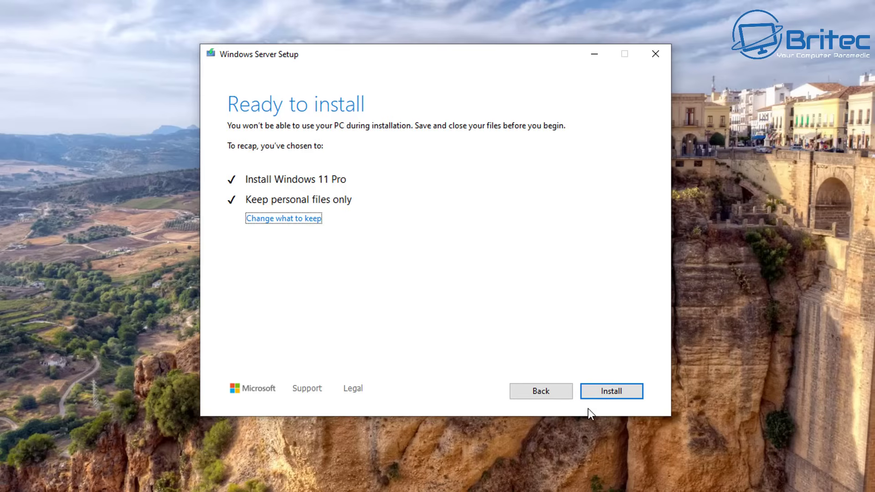
{"action": "left_click", "coordinate": [608, 392]}
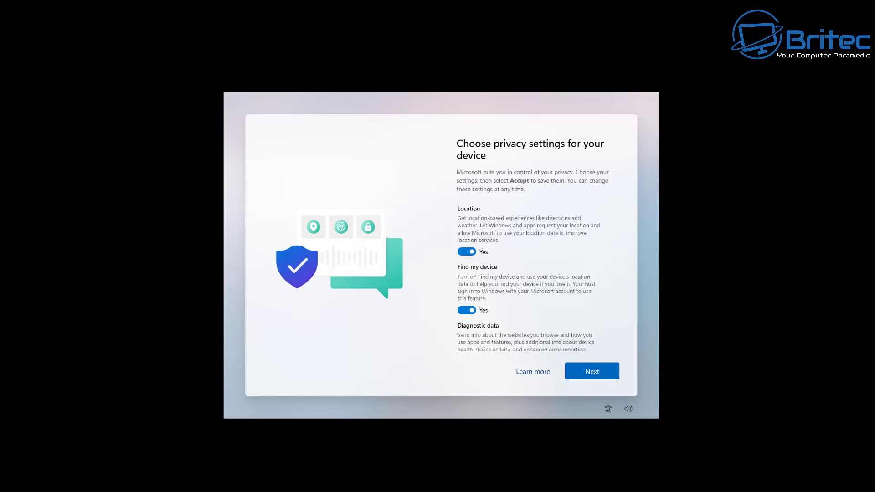
Turn off Location, Find my device, Inking & typing, Tailored experiences and Advertising ID, limit Diagnostic data to Required only, and accept the privacy settings.
{"action": "left_click", "coordinate": [466, 252]}
{"action": "left_click", "coordinate": [465, 303]}
{"action": "scroll", "coordinate": [494, 316], "scroll_direction": "down", "scroll_amount": 2}
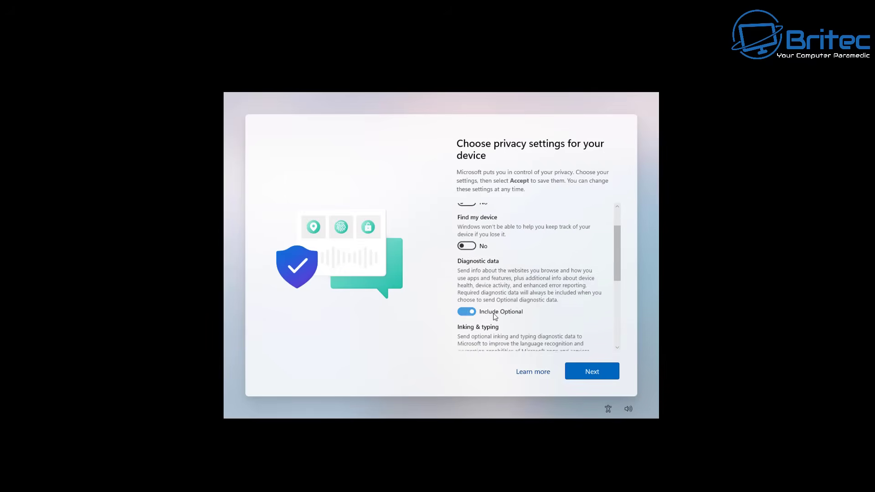
{"action": "left_click", "coordinate": [466, 310]}
{"action": "scroll", "coordinate": [469, 312], "scroll_direction": "down", "scroll_amount": 2}
{"action": "left_click", "coordinate": [466, 317]}
{"action": "scroll", "coordinate": [483, 318], "scroll_direction": "down", "scroll_amount": 2}
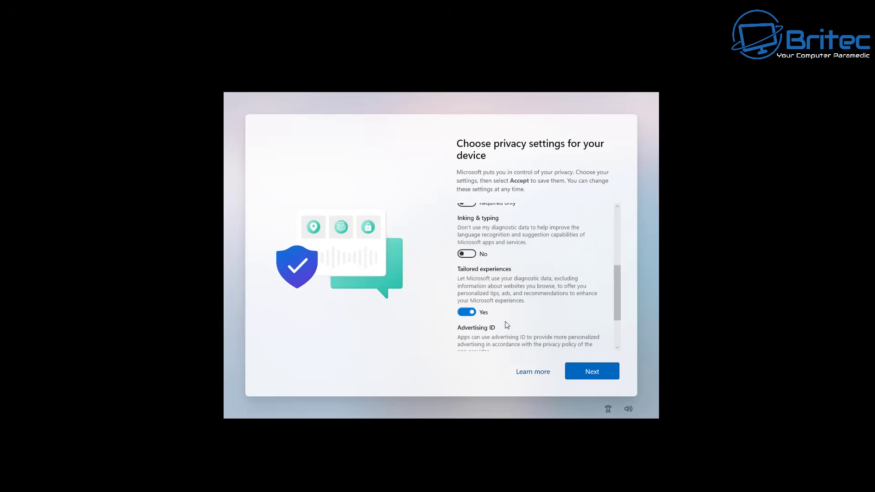
{"action": "left_click", "coordinate": [466, 308]}
{"action": "scroll", "coordinate": [497, 319], "scroll_direction": "down", "scroll_amount": 2}
{"action": "left_click", "coordinate": [466, 302]}
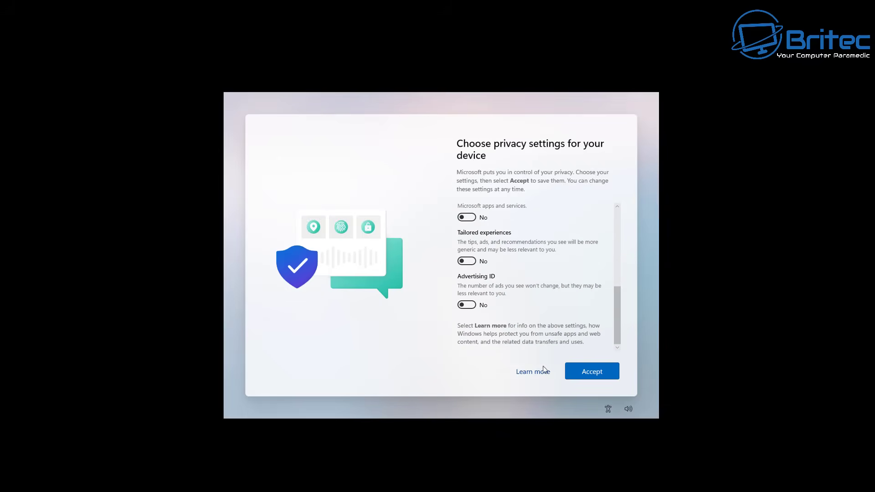
{"action": "left_click", "coordinate": [590, 372]}
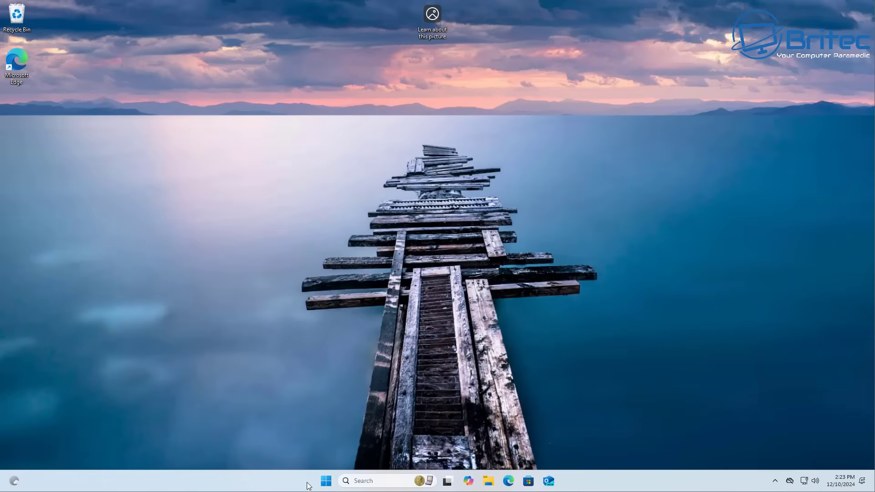
Check the computer's TPM status by running tpm.msc, and close the TPM Management window.
{"action": "right_click", "coordinate": [326, 481]}
{"action": "left_click", "coordinate": [319, 429]}
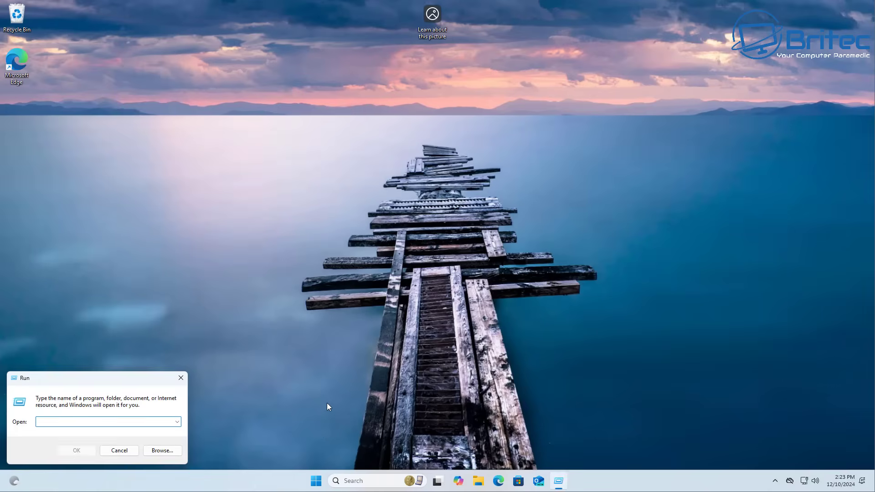
{"action": "type", "text": "tpm.msc"}
{"action": "key", "text": "Return"}
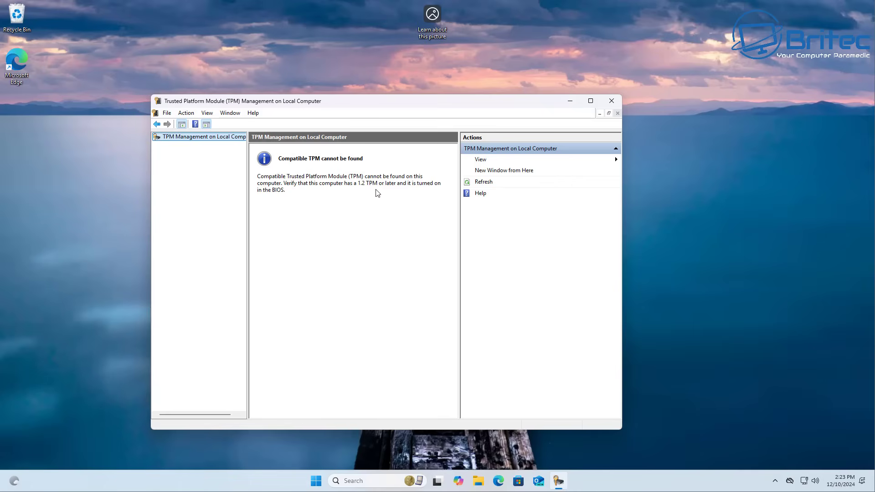
{"action": "left_click_drag", "start_coordinate": [453, 105], "coordinate": [496, 113]}
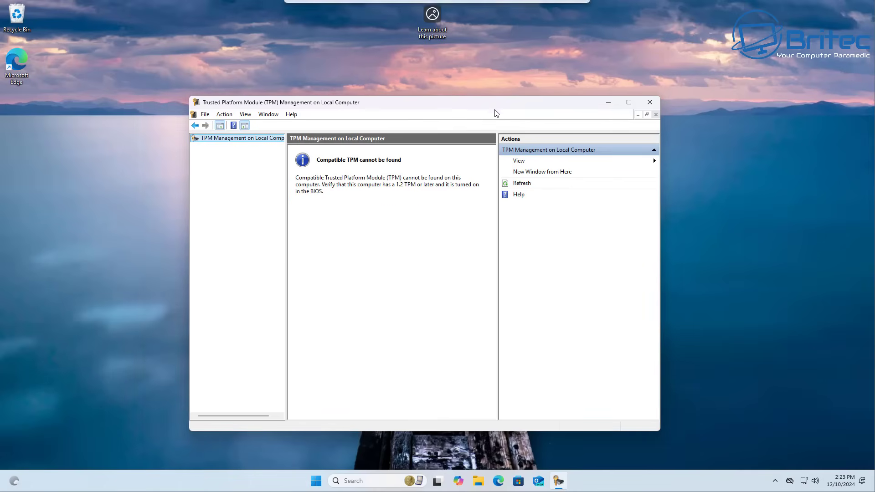
{"action": "left_click", "coordinate": [649, 101]}
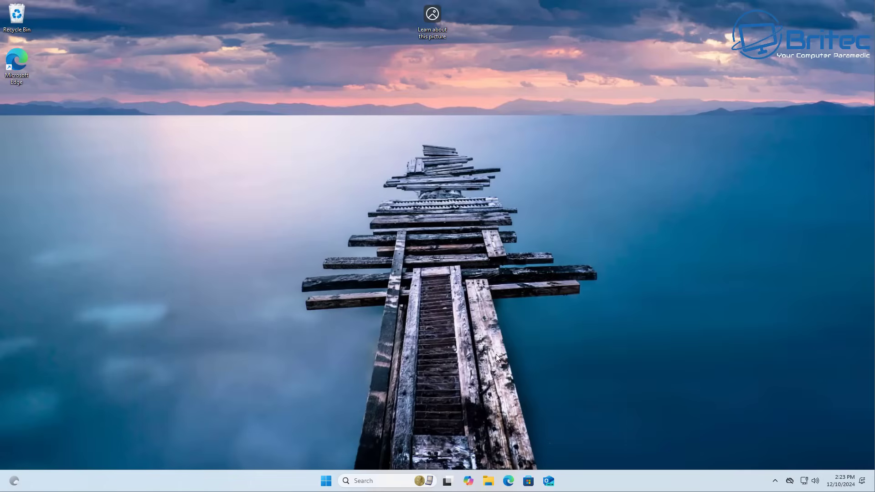